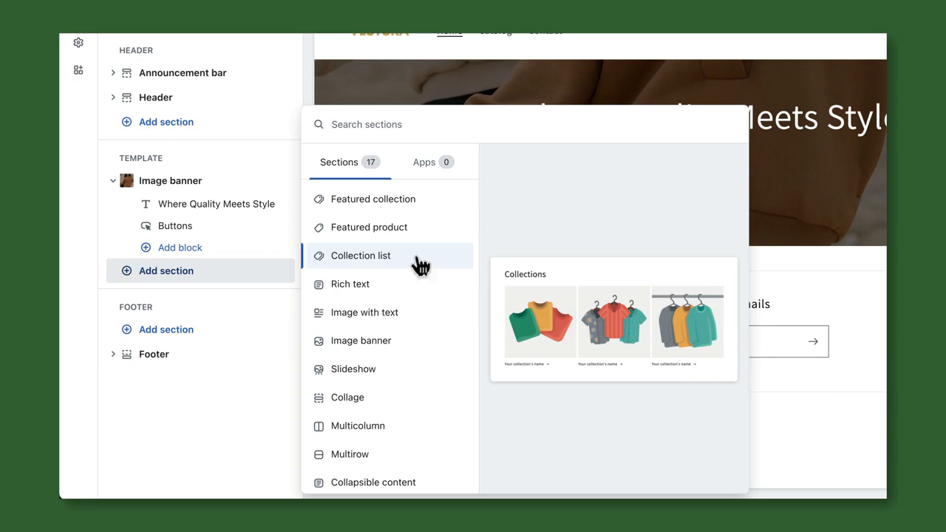
Step: Add a Collection list section to the home page, then start a product by dropping in a hoodie image
click(420, 266)
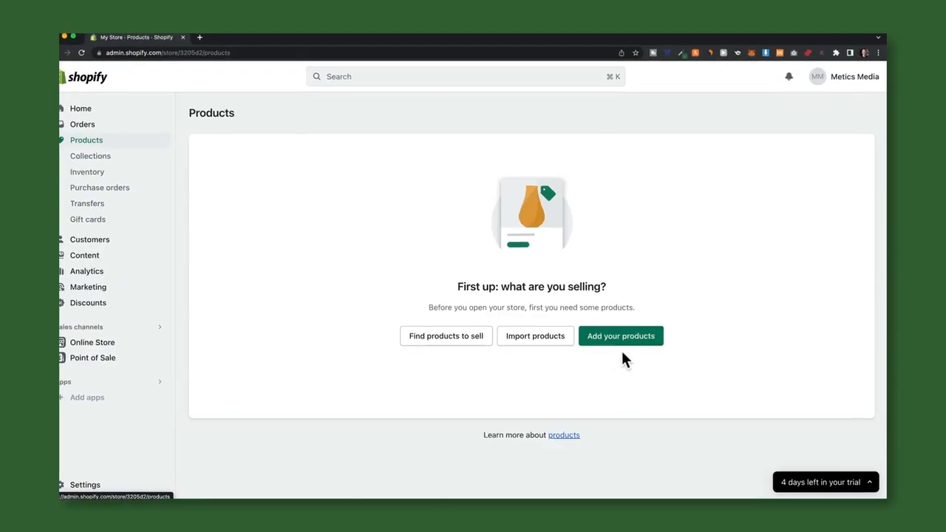
click(621, 337)
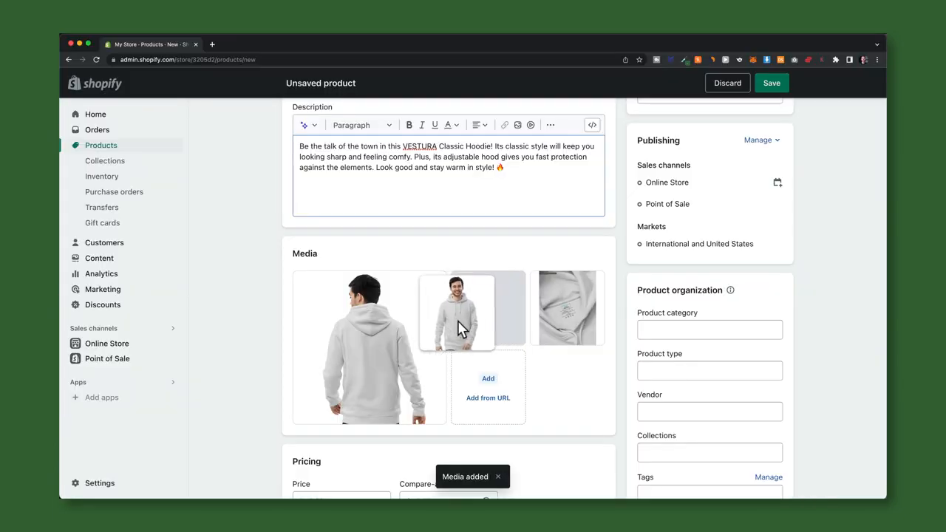
drag(463, 332, 369, 348)
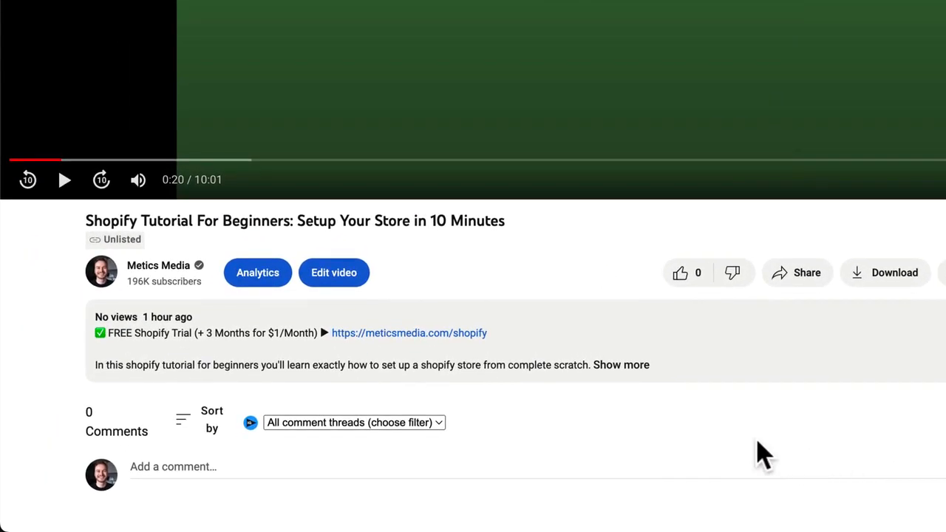
Step: Open the Shopify free trial offer, highlight its headline, and start the trial with your e-mail
click(457, 340)
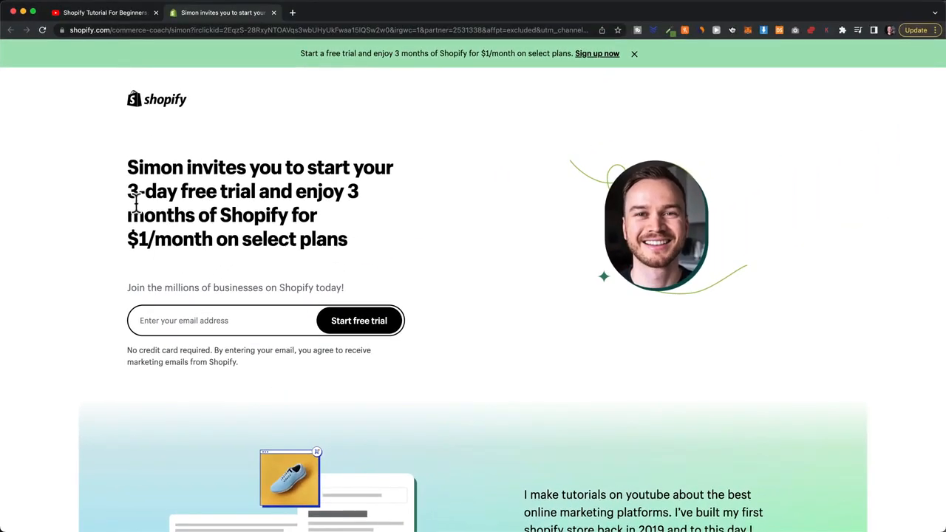
drag(135, 198, 298, 225)
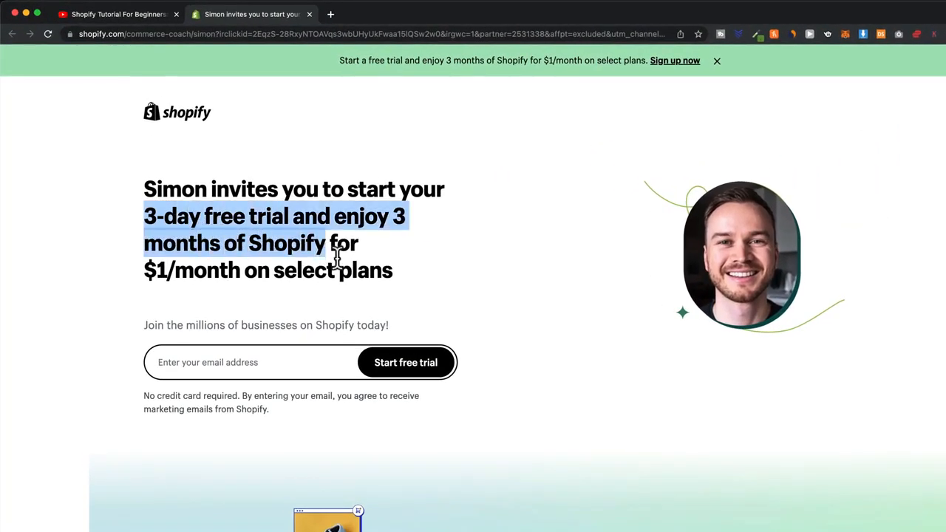
drag(336, 255, 426, 280)
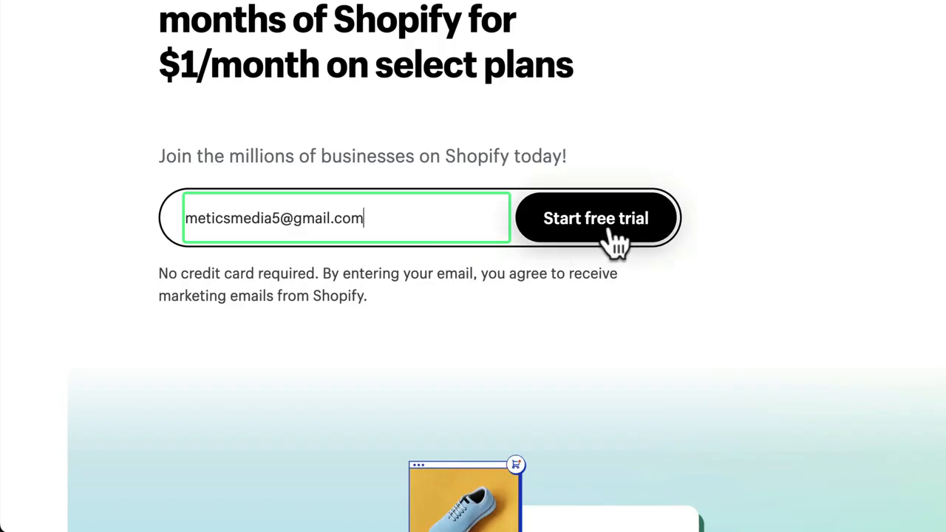
click(605, 236)
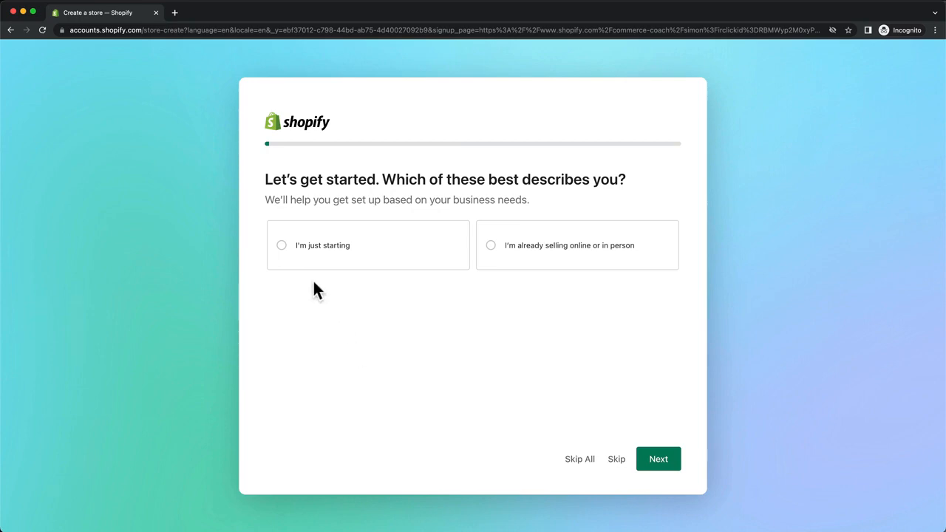
Step: Answer the signup questions: just starting out, selling through an online store
click(315, 256)
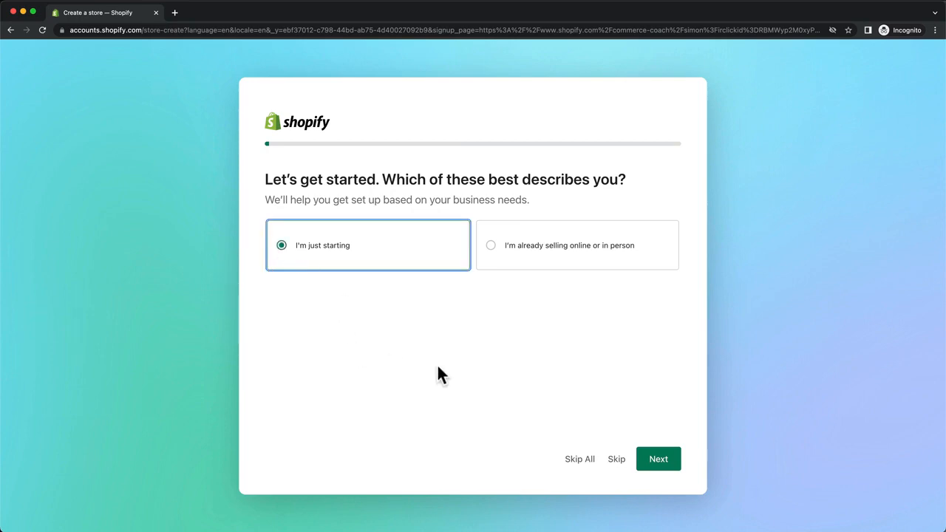
click(668, 465)
click(312, 261)
click(658, 460)
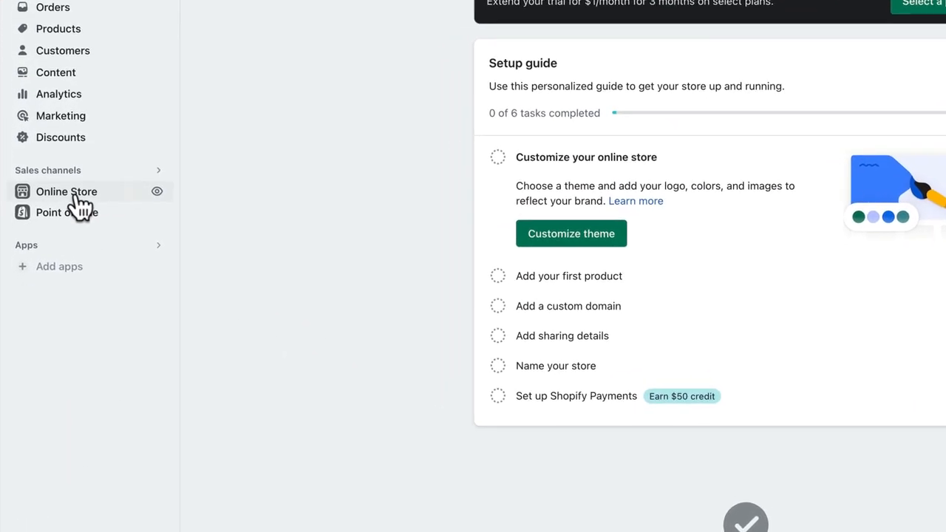
Step: Open Online Store > Themes and browse the Theme Store
click(55, 237)
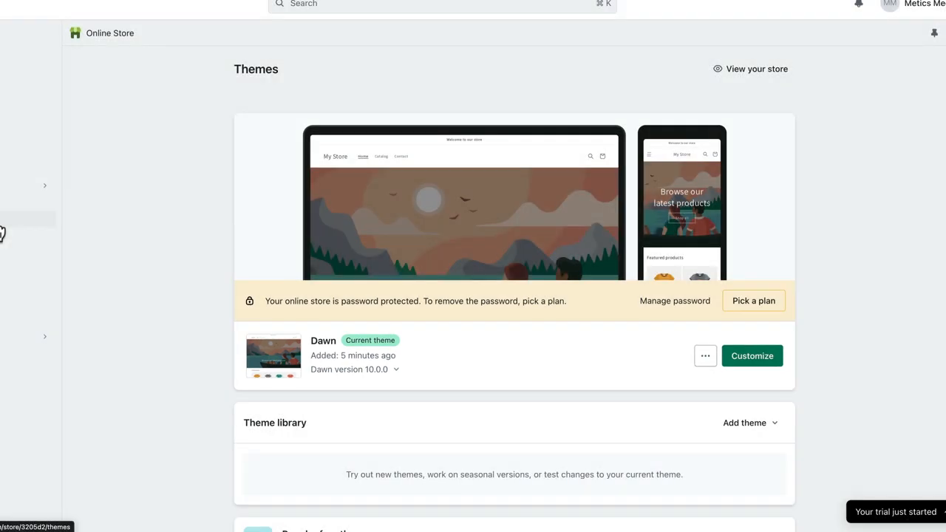
scroll(810, 375, down, 10)
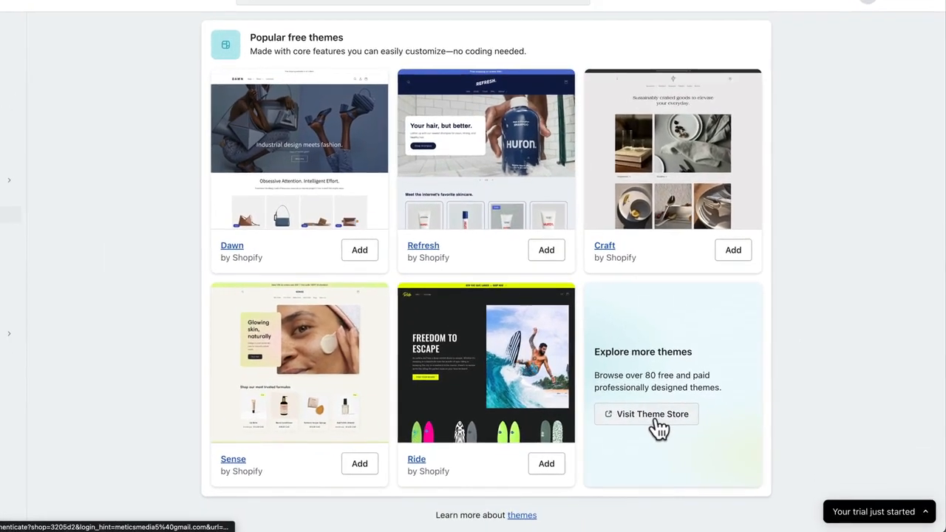
click(679, 429)
scroll(690, 437, down, 5)
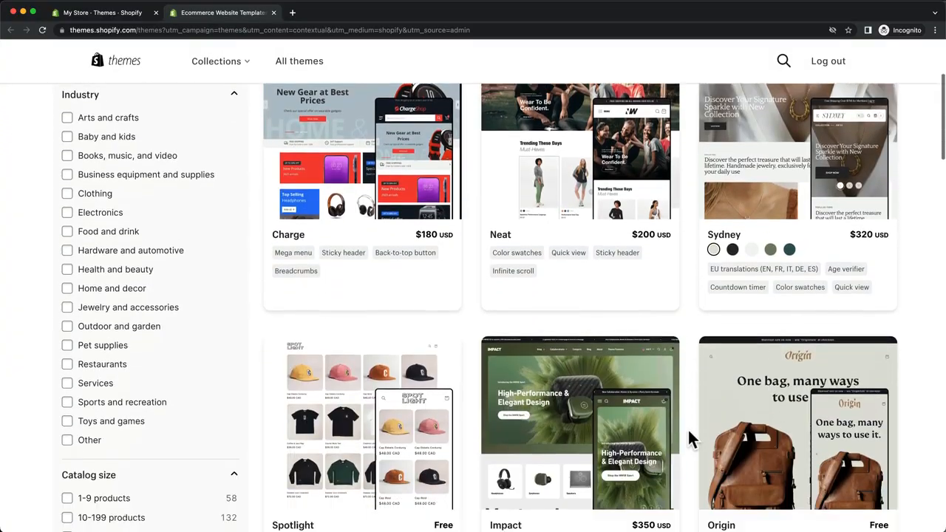
scroll(687, 437, down, 8)
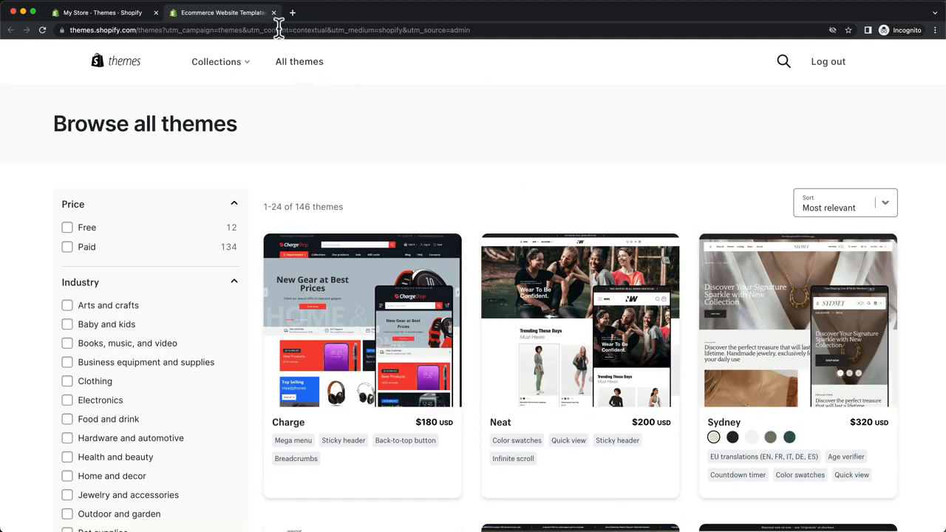
Step: Close the Theme Store and return to the Themes page showing Dawn as current
click(271, 12)
scroll(826, 296, up, 5)
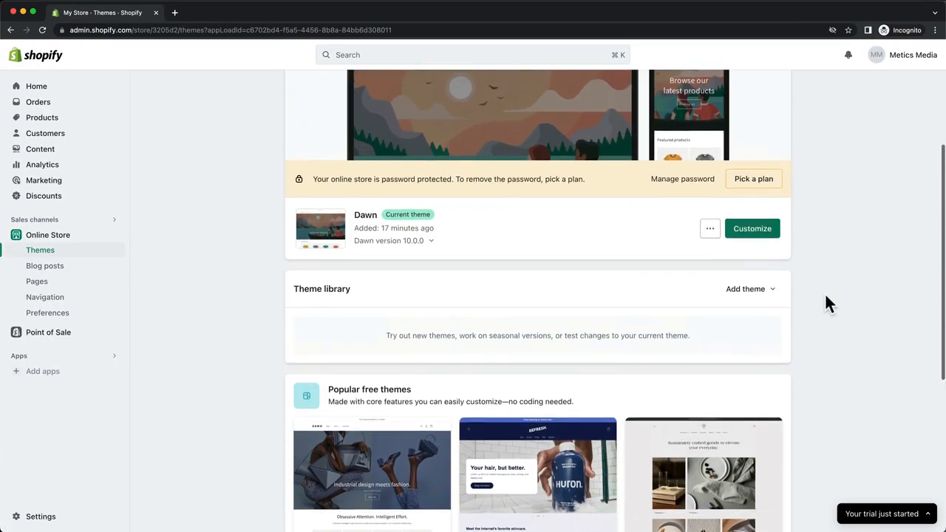
scroll(826, 304, up, 2)
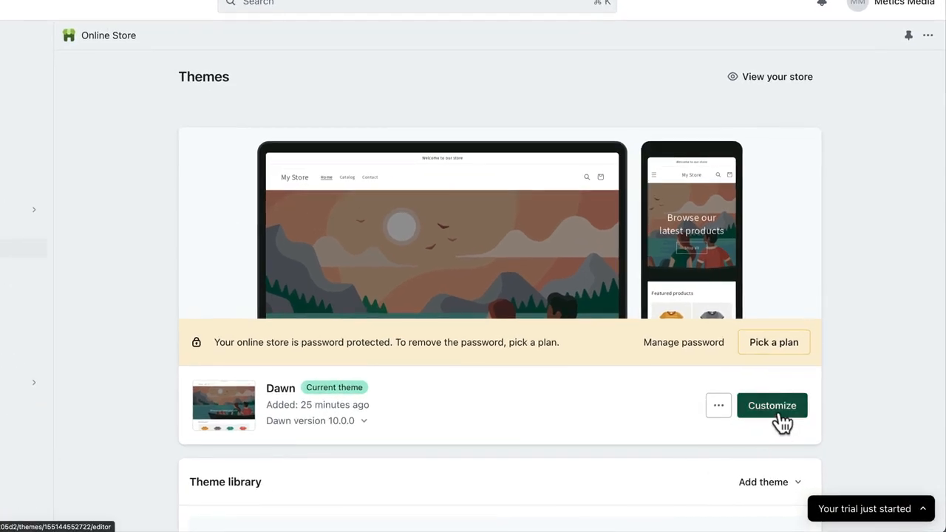
Step: In the Dawn editor, set the Image banner's image to the uploaded Home.png
click(782, 426)
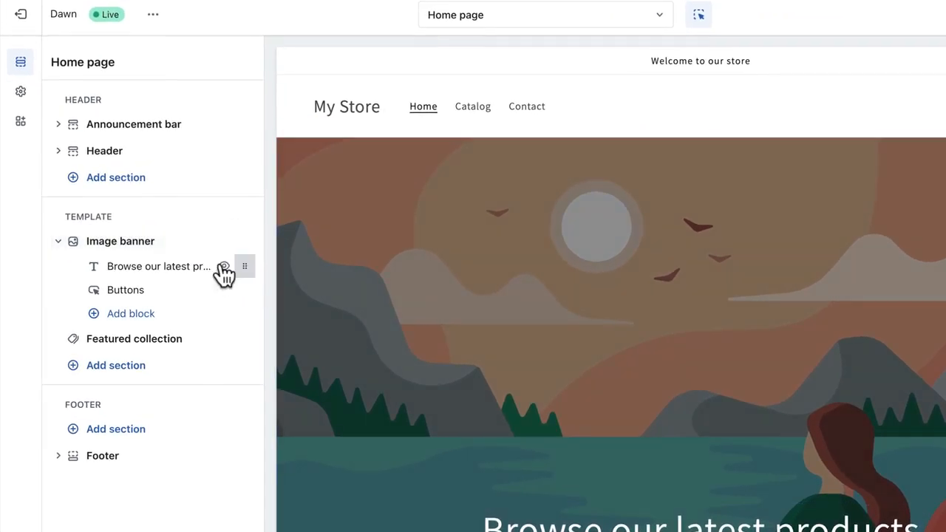
click(196, 252)
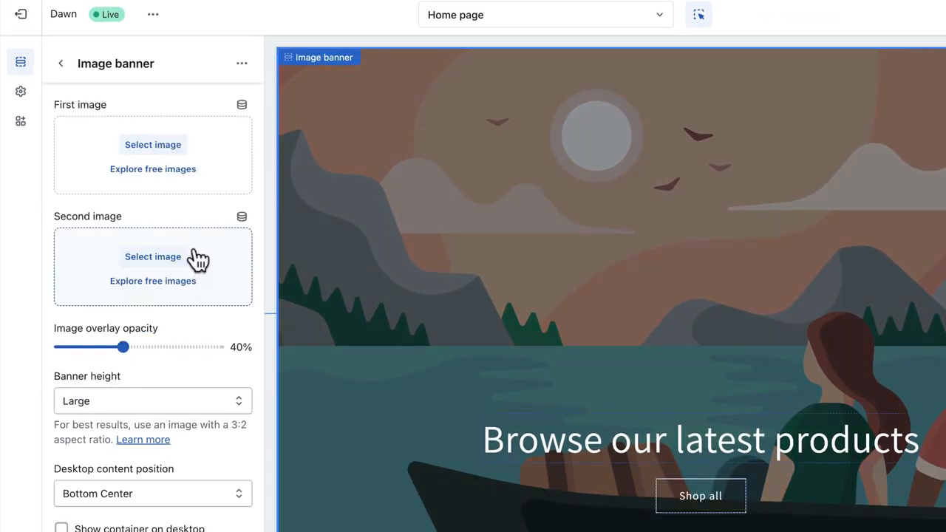
click(158, 147)
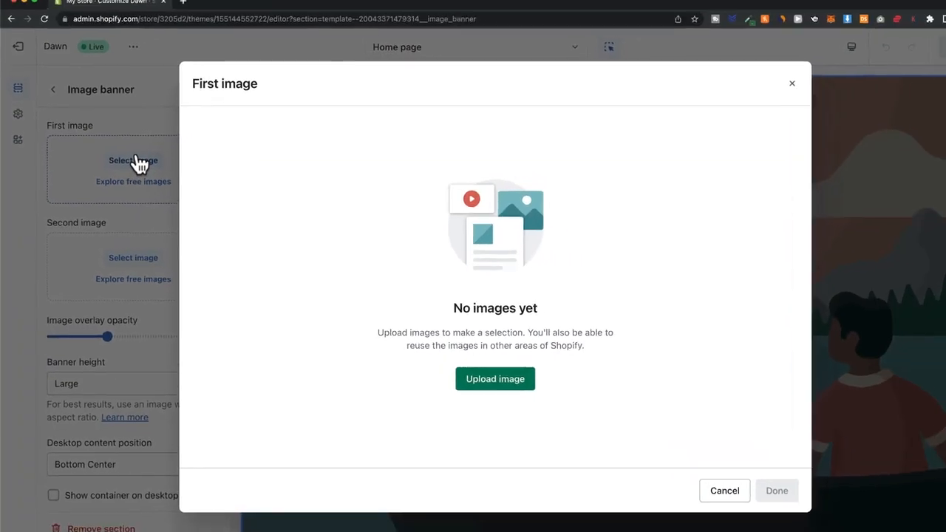
click(463, 377)
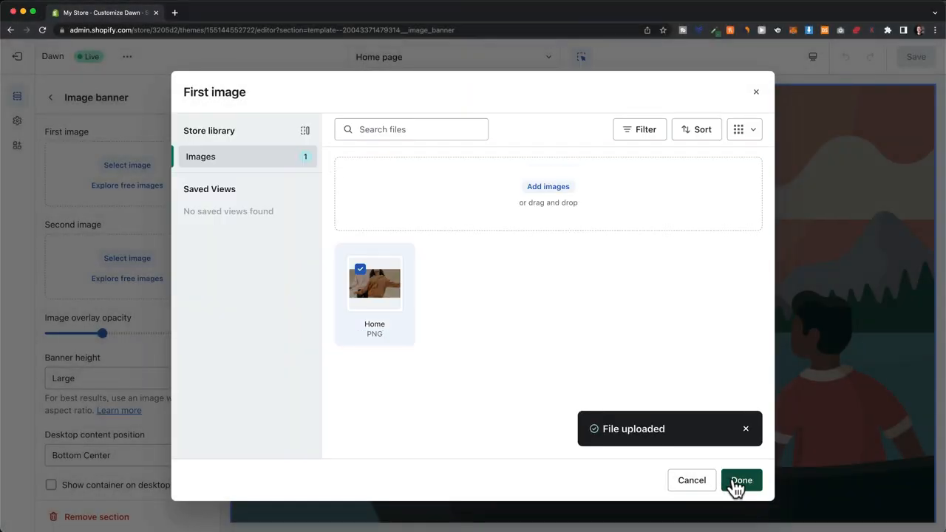
click(738, 481)
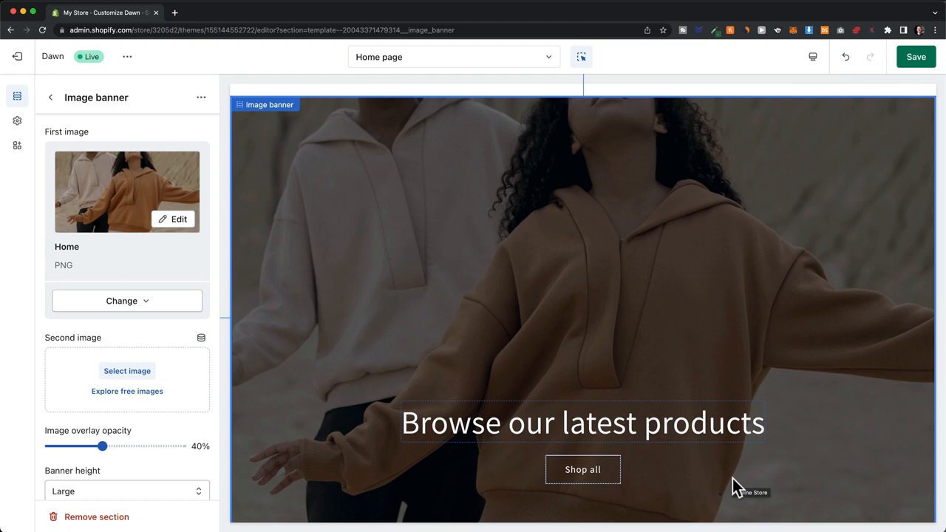
Step: Change the banner heading to 'Where Quality Meets Style'
click(583, 429)
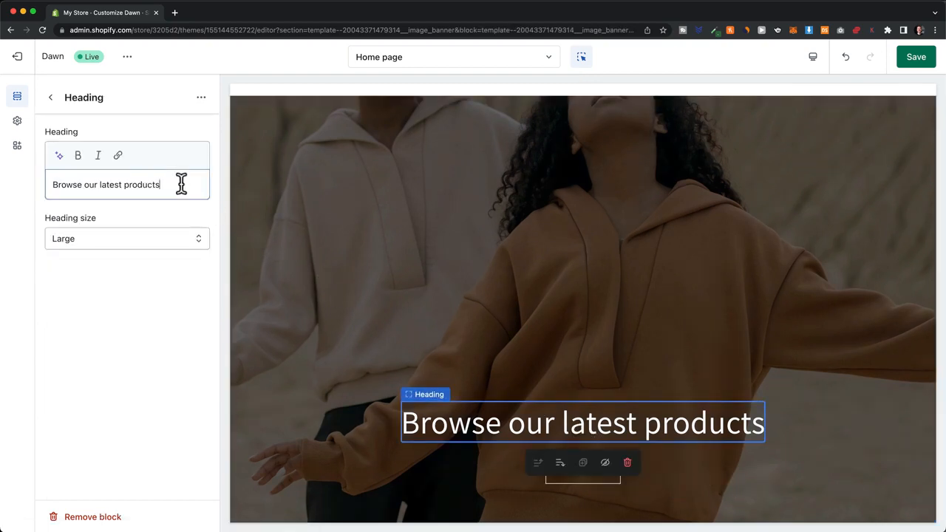
drag(182, 185, 25, 190)
text(Where Quality Meets Style)
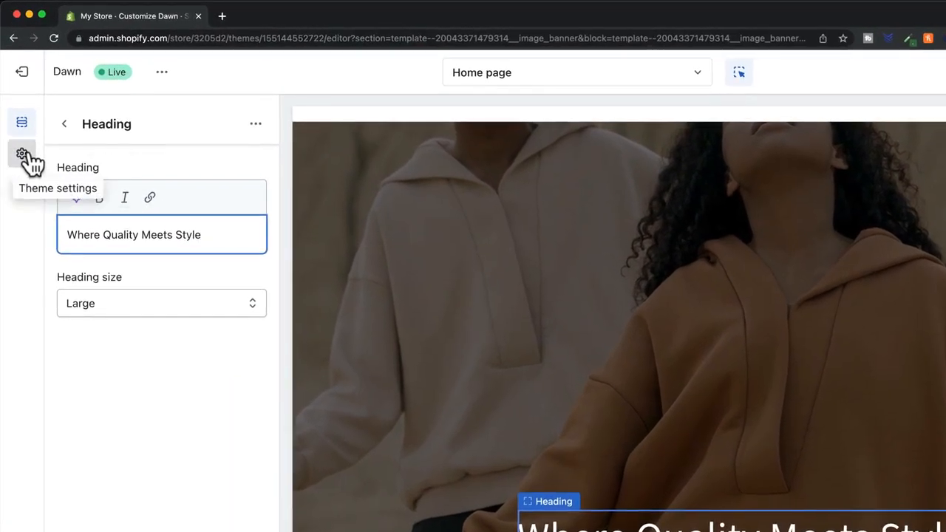
Step: Set the VESTURA image as the store logo in the theme settings
click(22, 155)
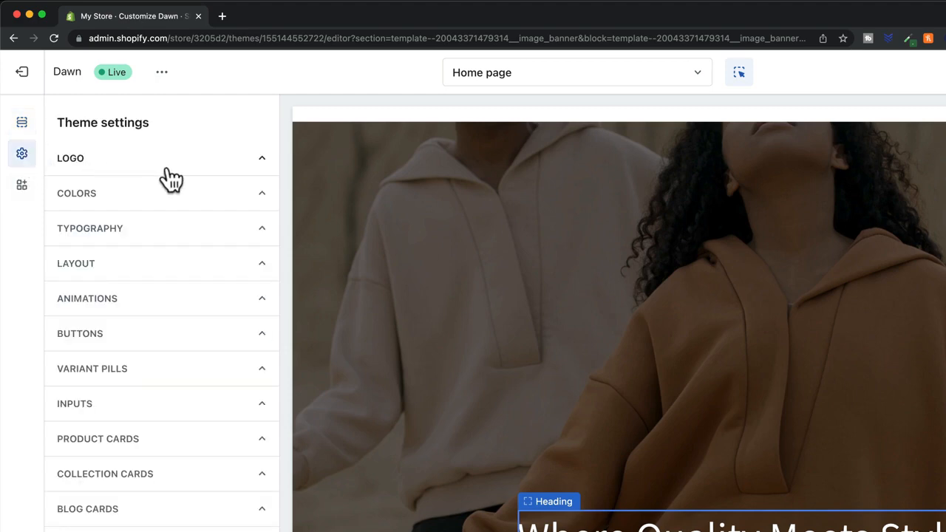
click(244, 175)
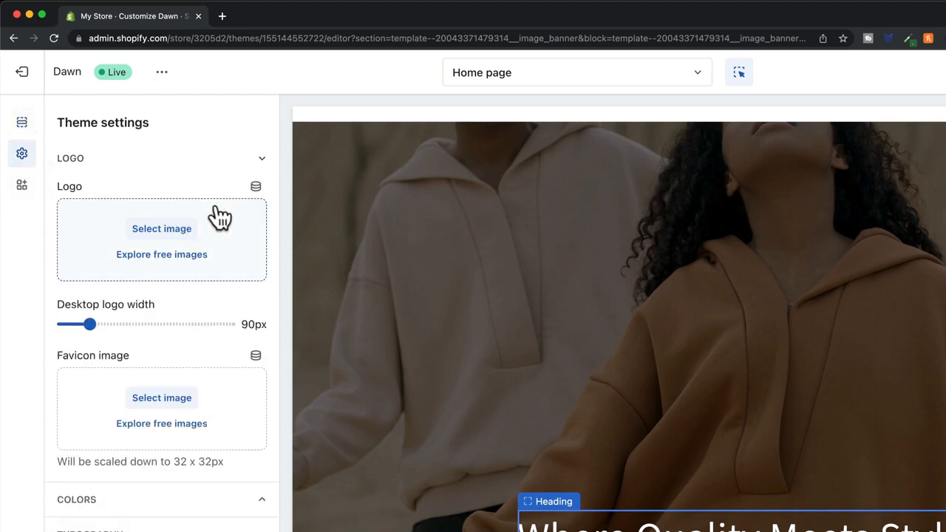
click(172, 238)
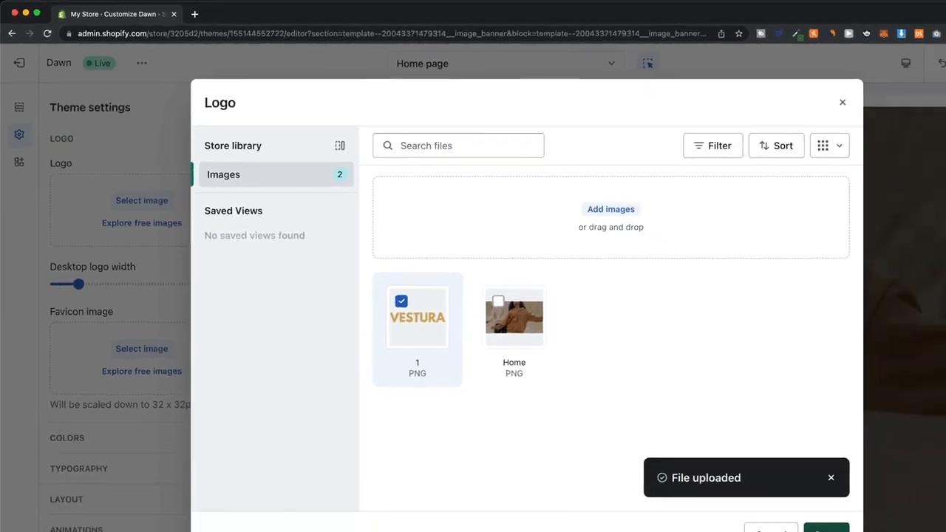
click(739, 482)
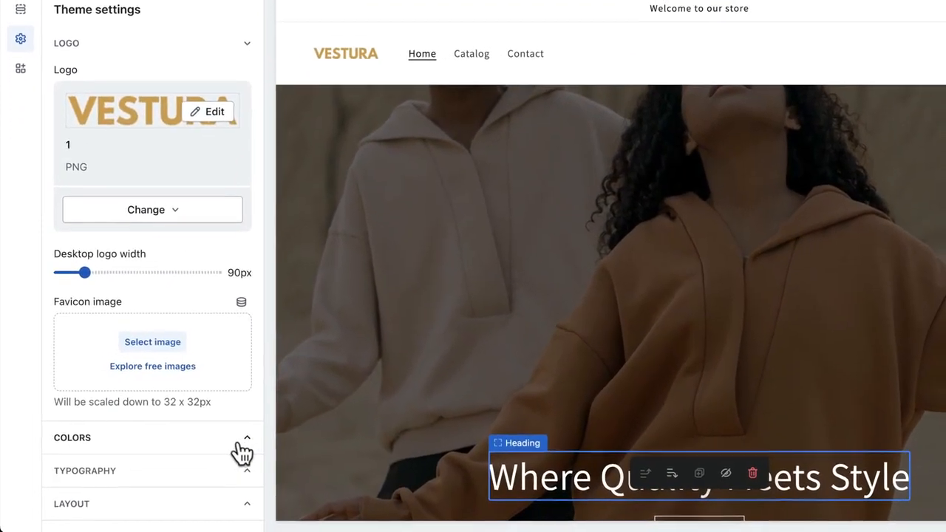
click(212, 450)
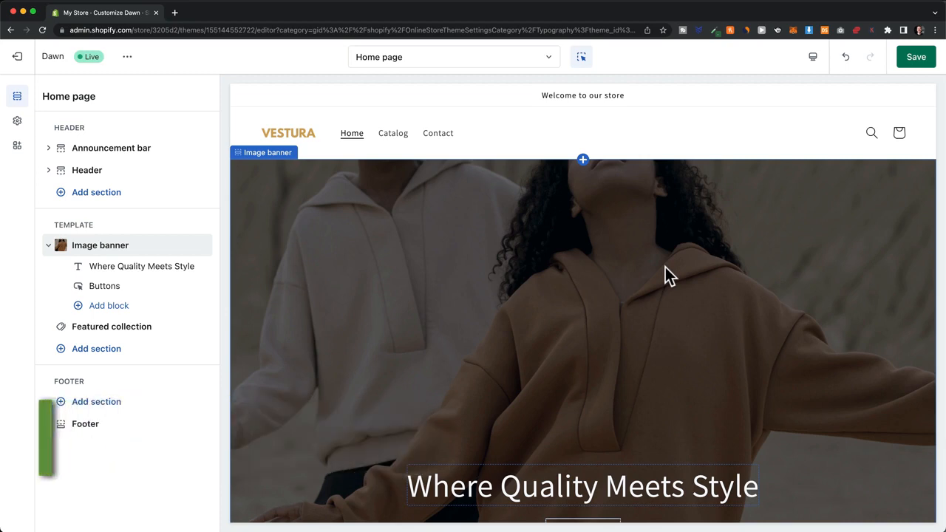
Step: Save the theme, exit the editor, and open Add product from the Products page
click(915, 58)
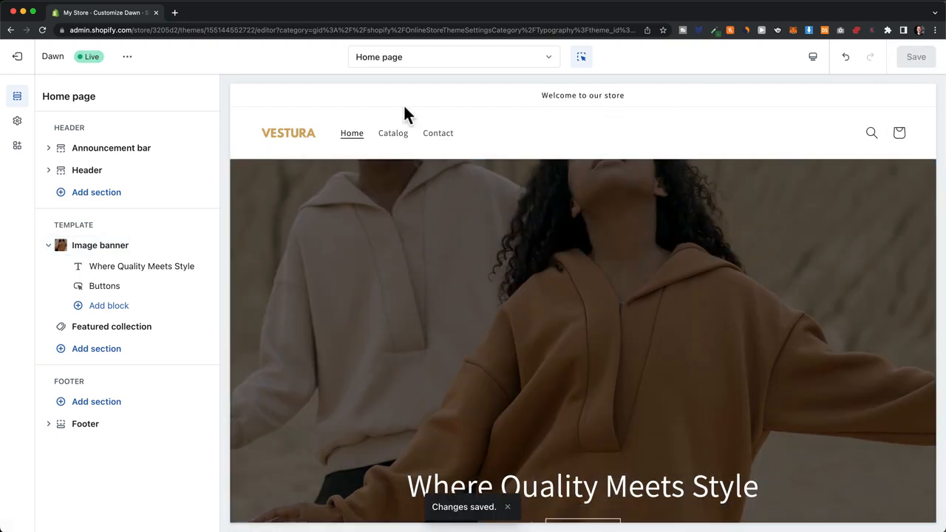
click(20, 60)
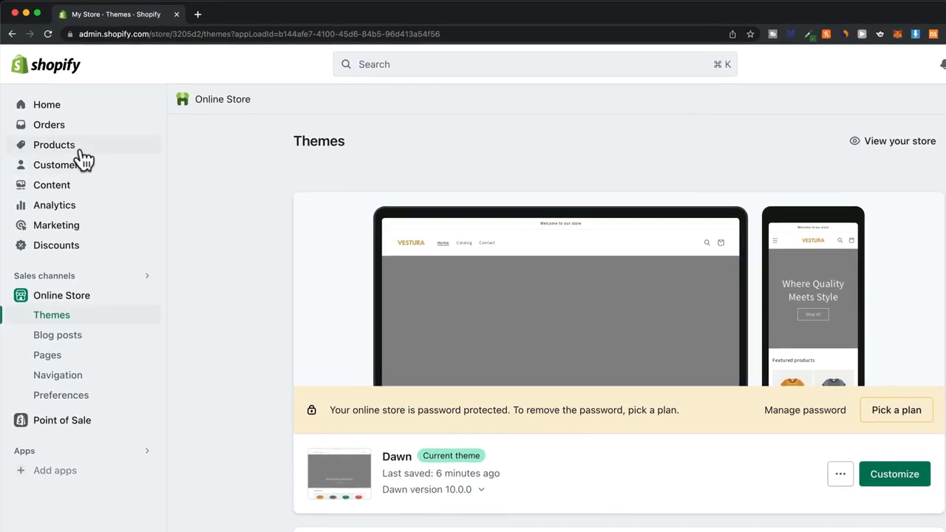
click(81, 148)
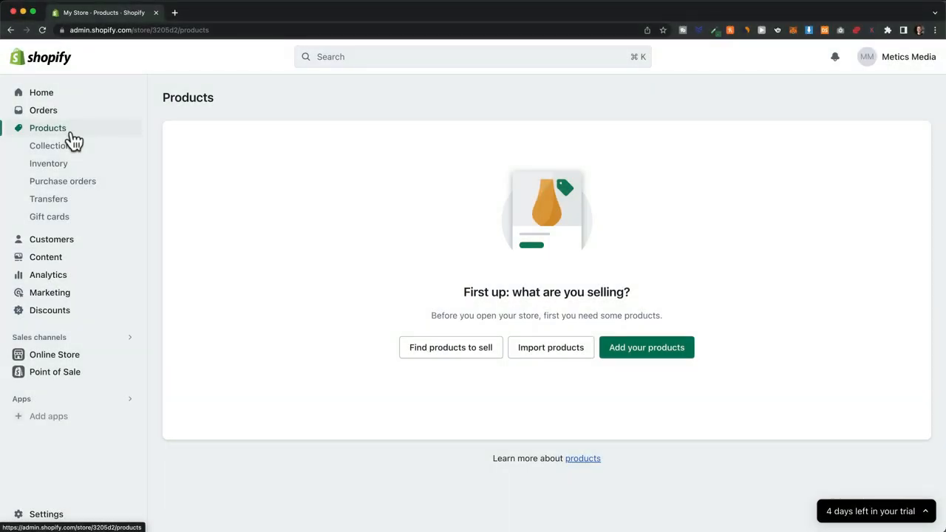
click(654, 358)
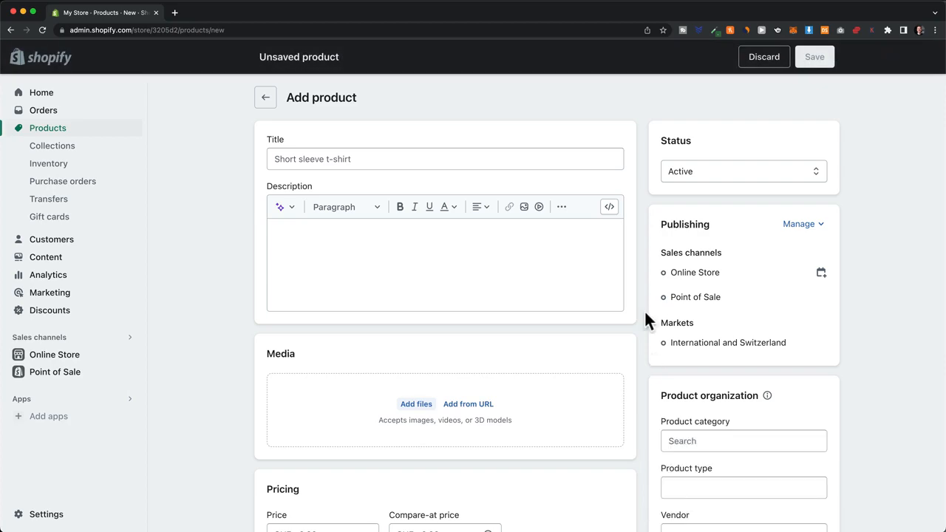
Step: Title the product VESTURA Classic Hoodie and keep a generated Playful-tone description from 'hoodie' keywords
click(542, 168)
text(VESTURA Classic Hoodie)
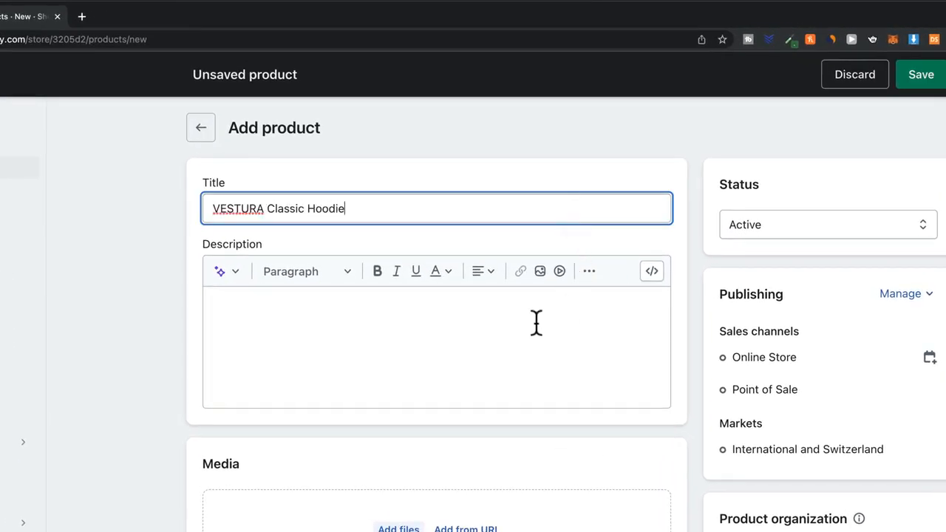
click(377, 326)
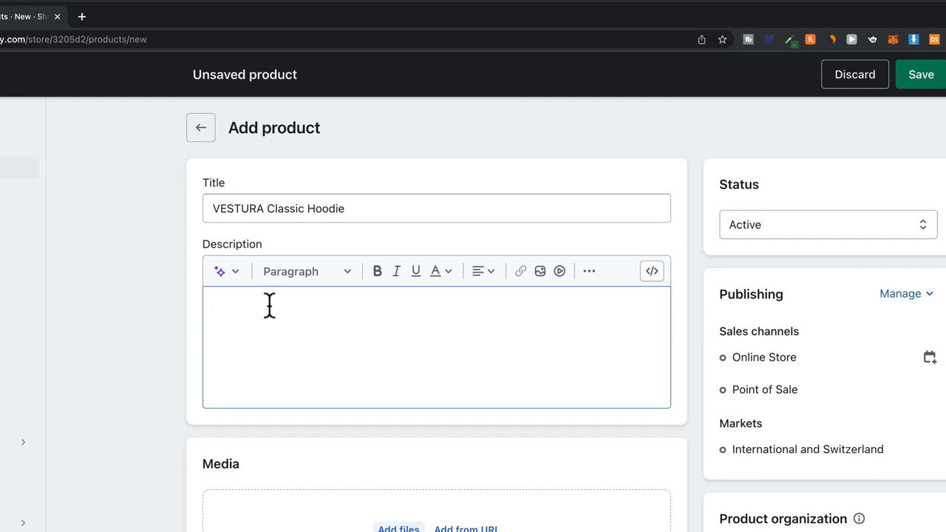
click(235, 281)
text(hoodie, classic, stylish)
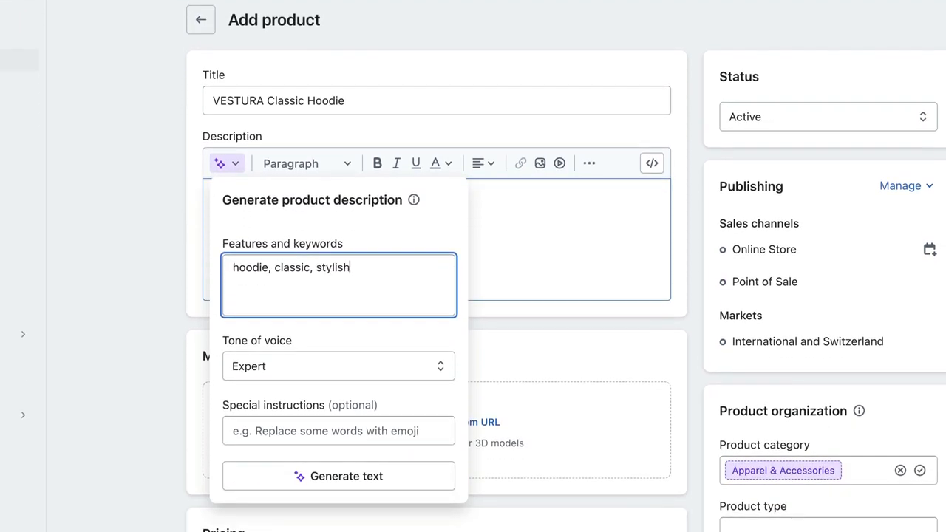
click(379, 373)
click(374, 420)
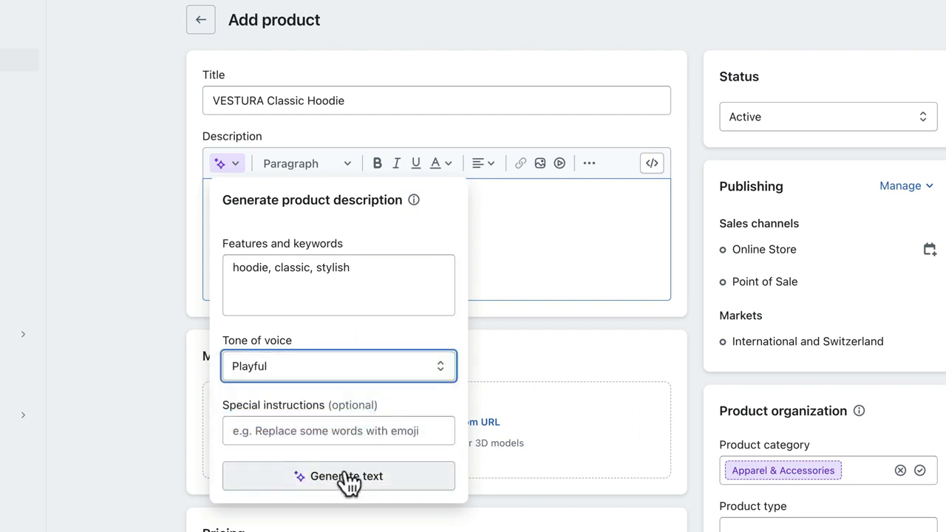
click(346, 477)
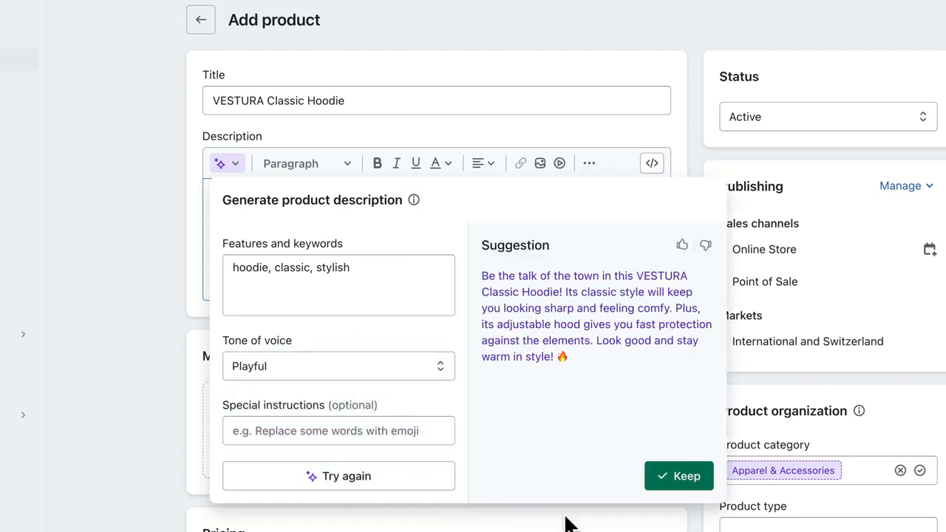
click(679, 477)
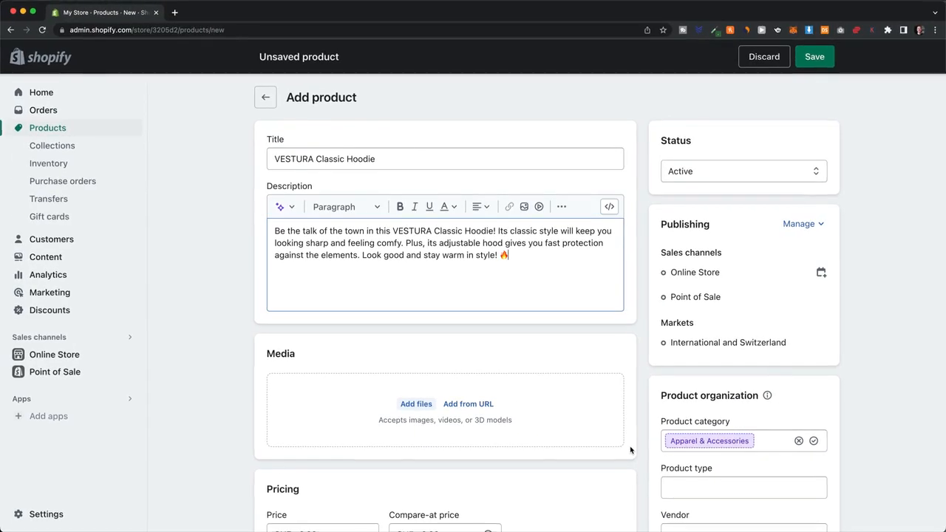
Step: Upload three product photos and make the front photo the main image
scroll(676, 334, down, 2)
scroll(644, 348, down, 1)
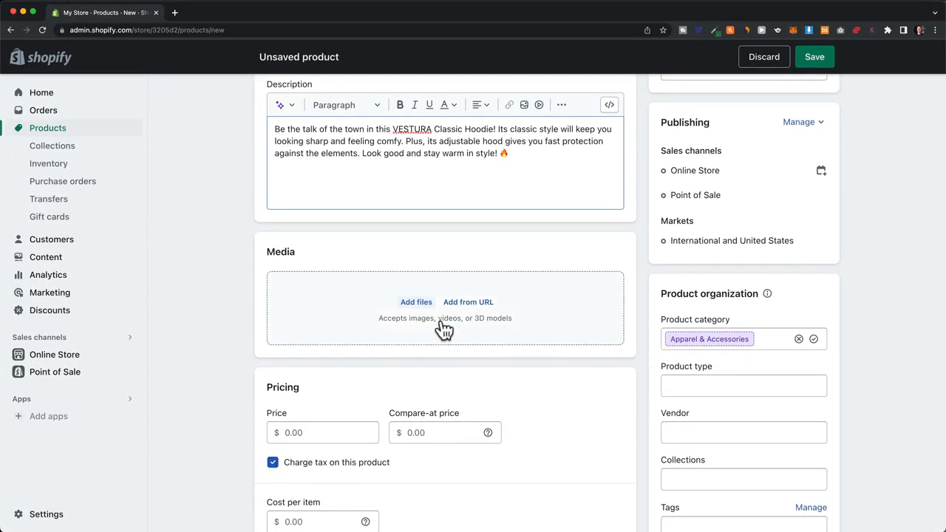
click(417, 303)
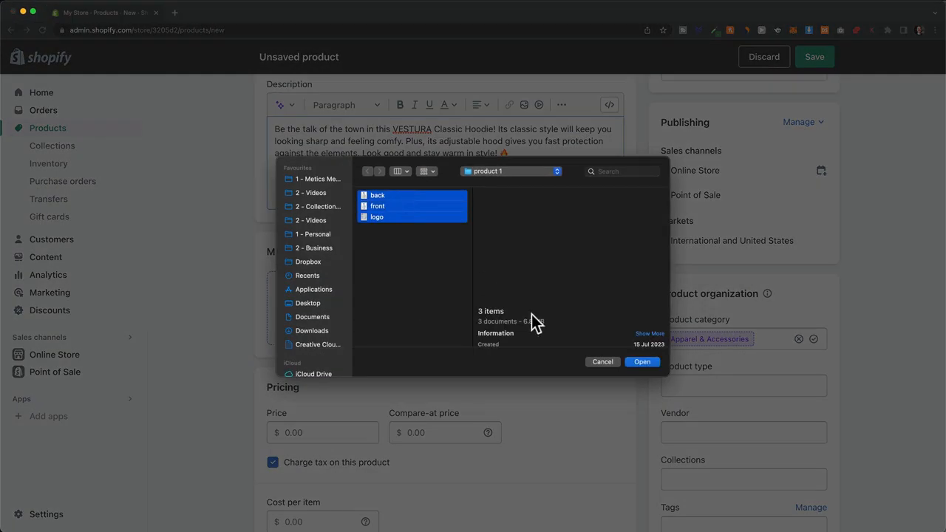
click(642, 363)
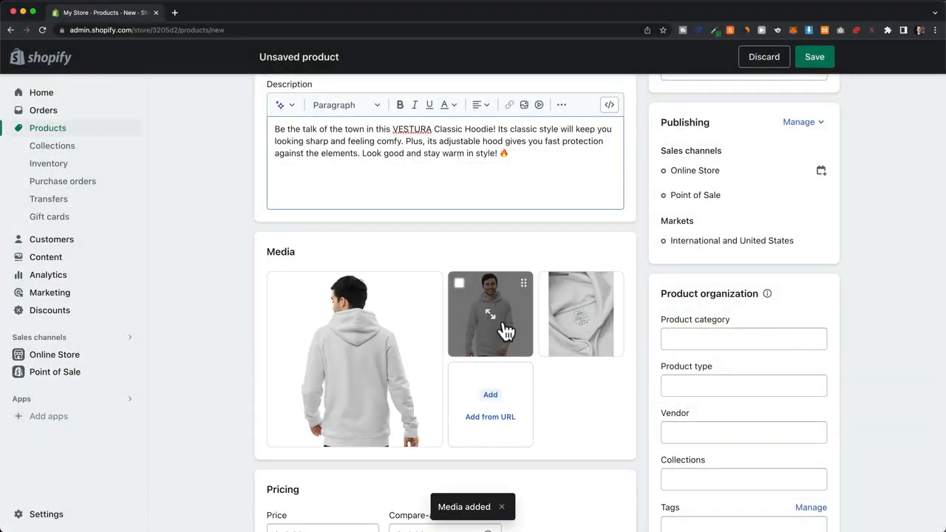
drag(505, 326, 355, 348)
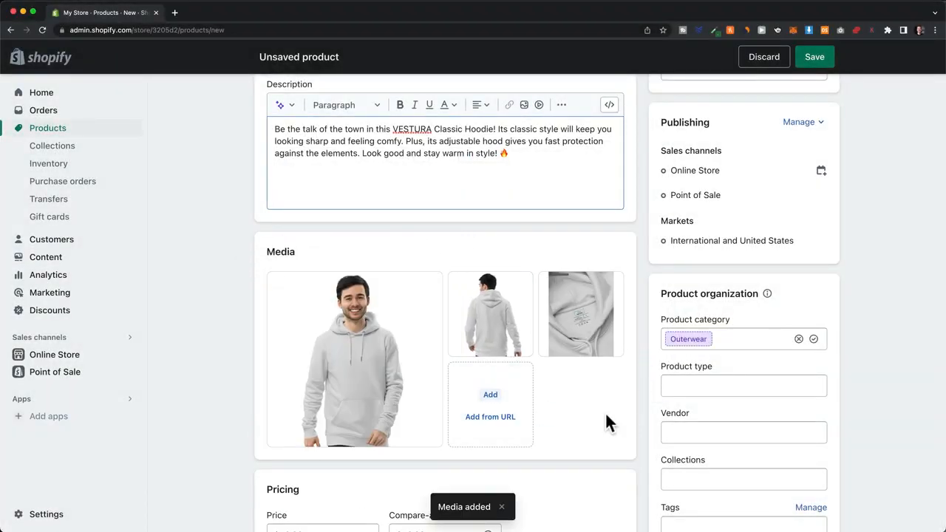
Step: Set the price to 59.00 and the shop location stock to 100
scroll(644, 340, down, 1)
scroll(644, 340, down, 4)
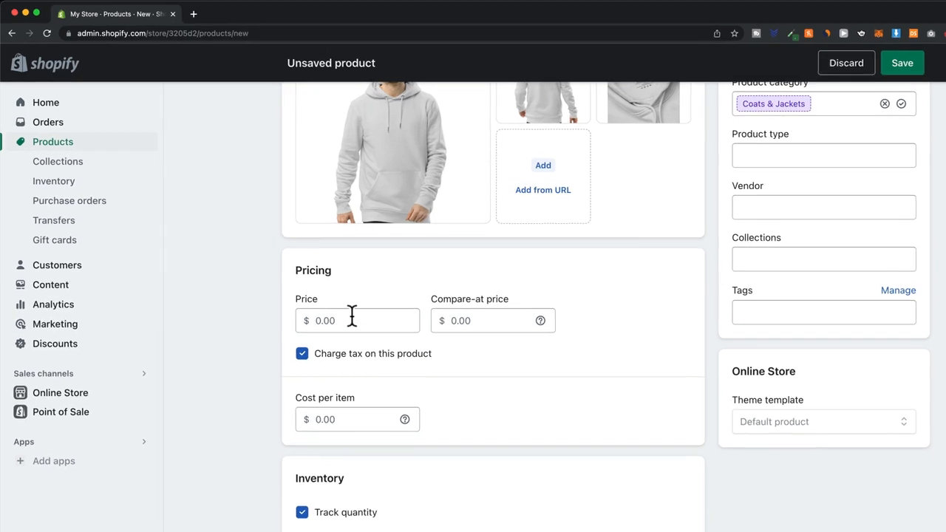
click(352, 316)
click(476, 367)
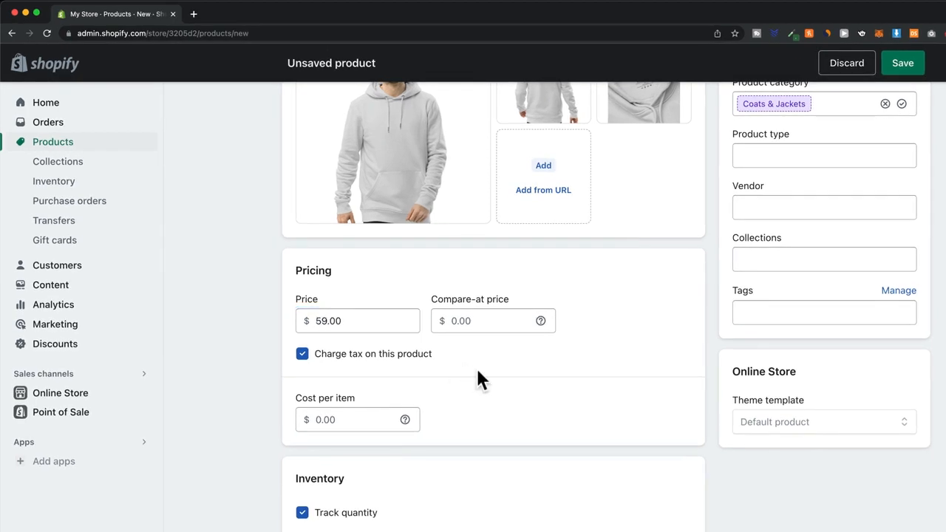
scroll(477, 367, down, 4)
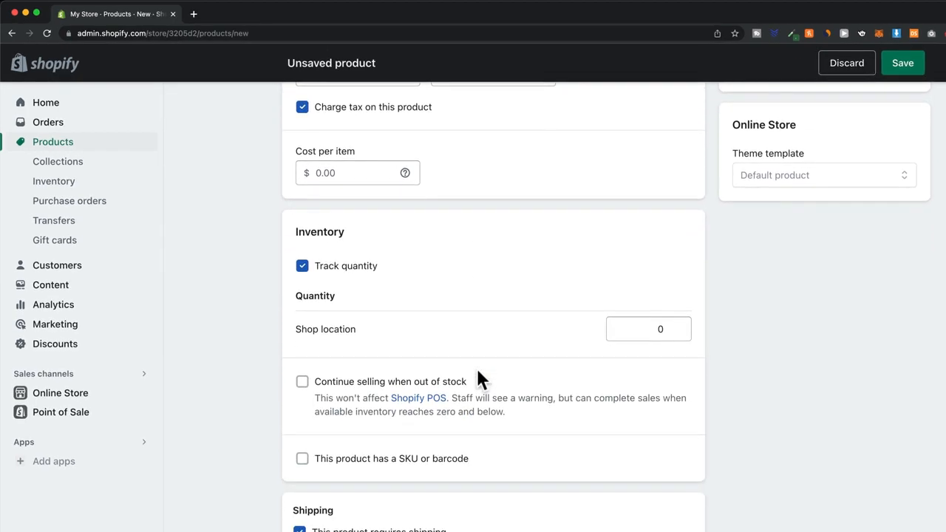
click(648, 332)
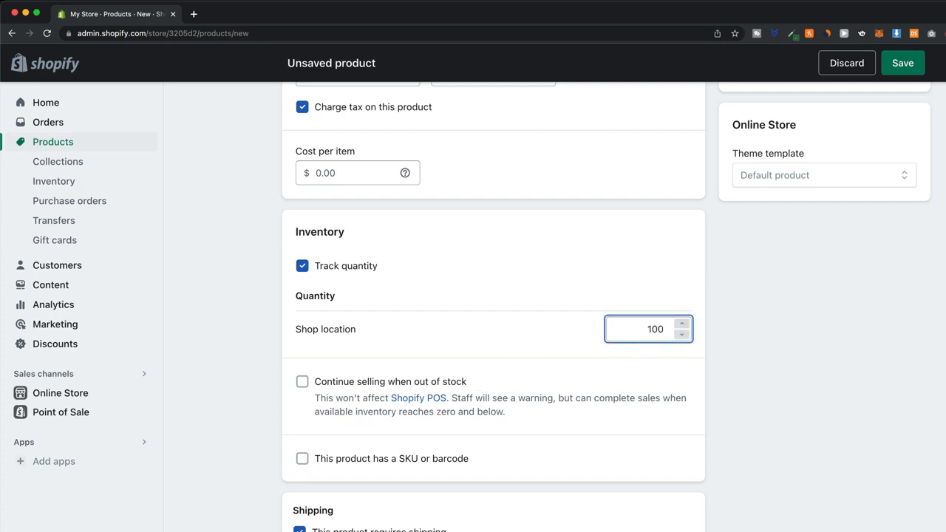
Step: Discard the empty variant option and save the new product
scroll(668, 362, down, 5)
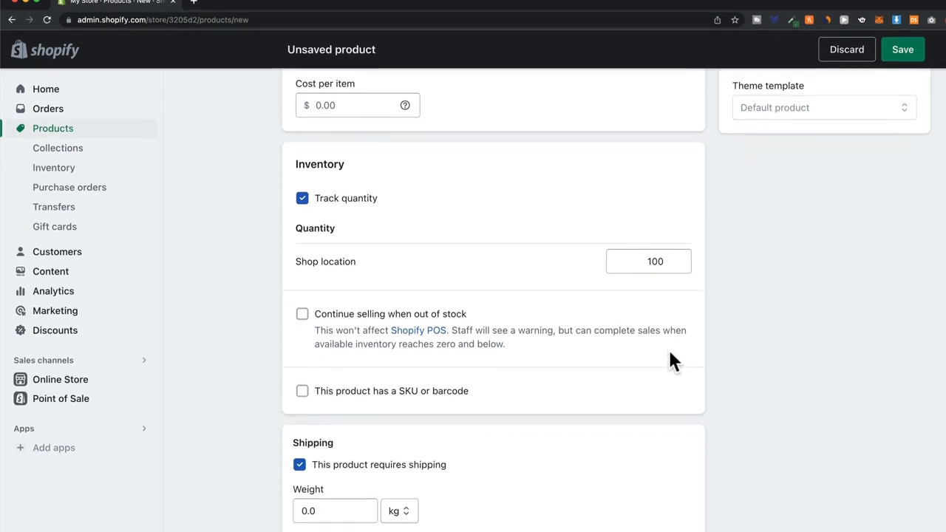
scroll(669, 309, down, 2)
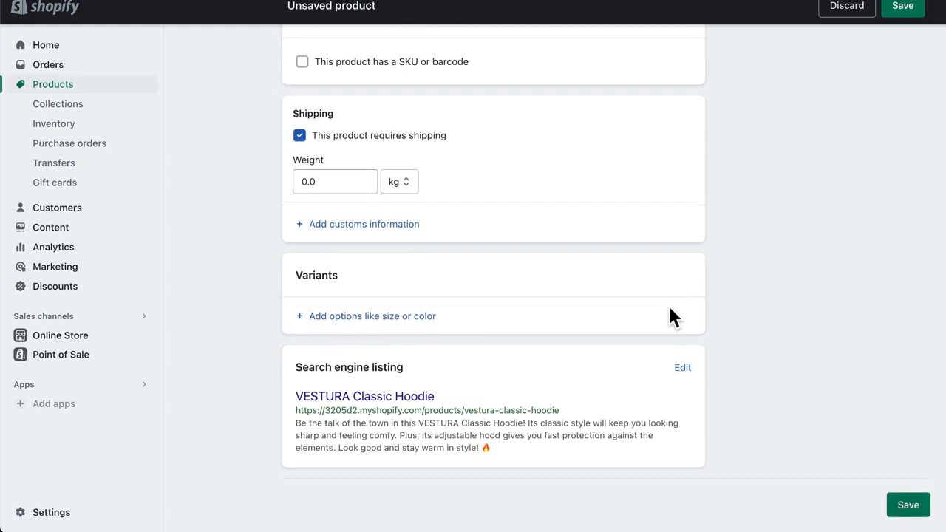
click(389, 321)
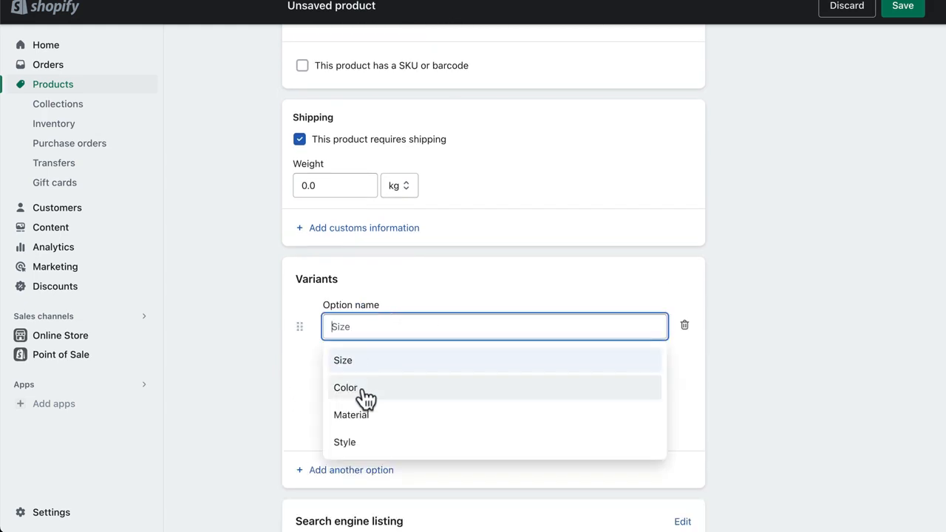
click(685, 325)
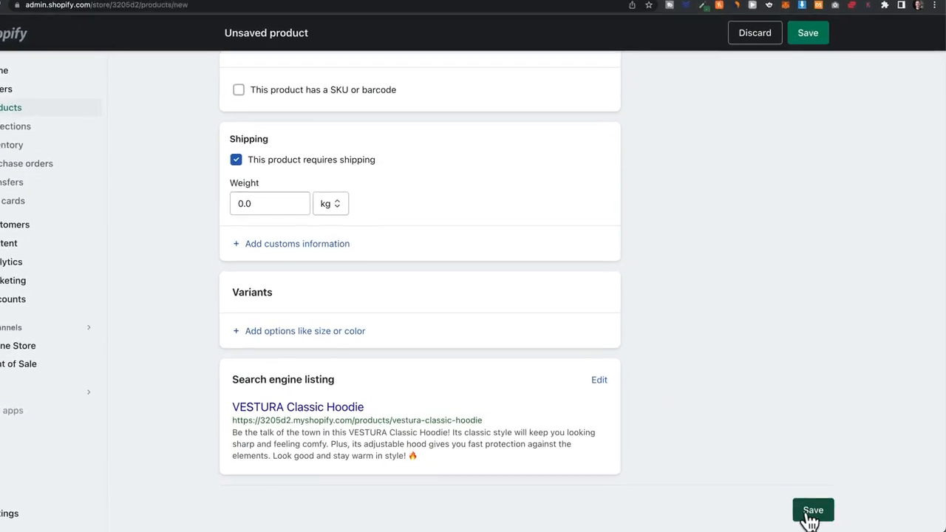
click(805, 516)
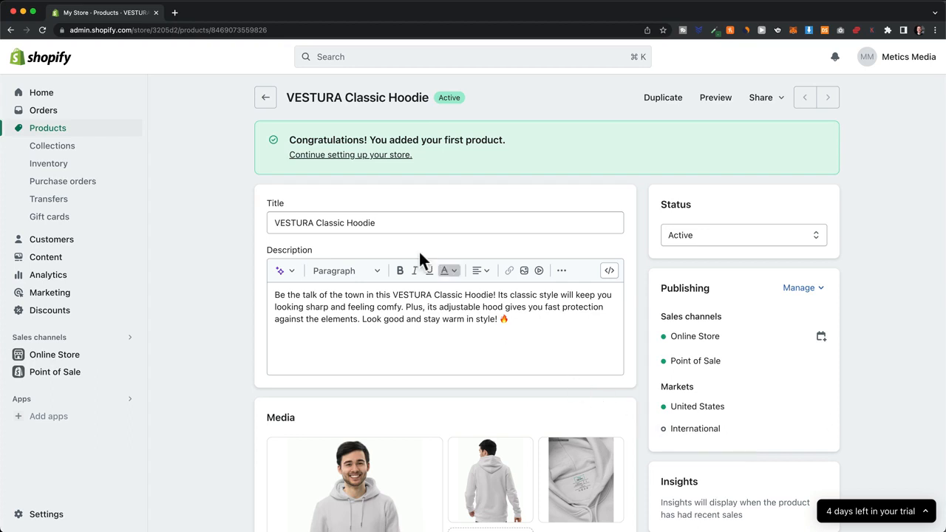
Step: Return to the Products list, go to Collections, and start a new collection
click(264, 100)
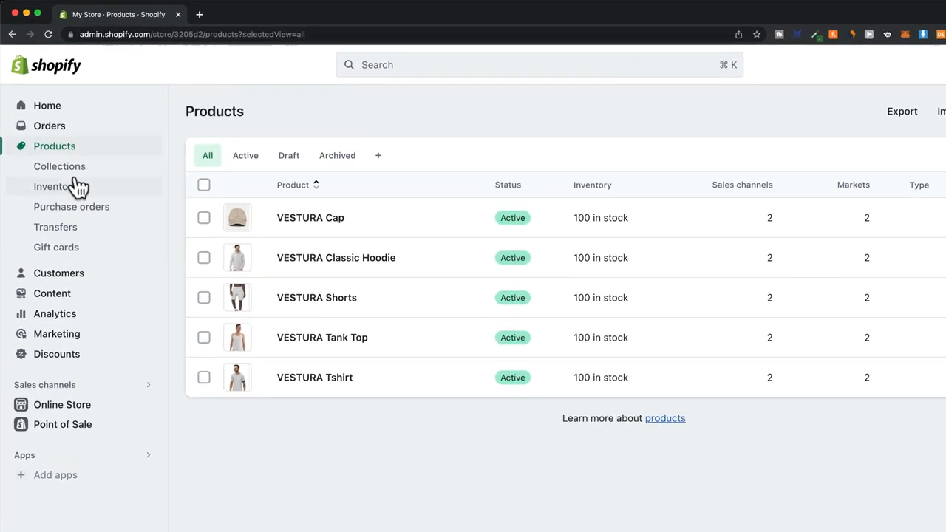
click(73, 176)
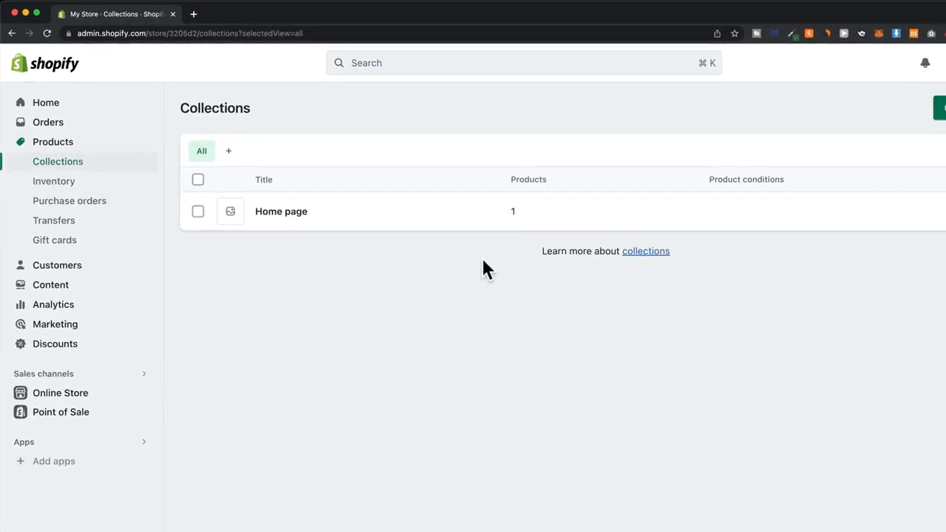
click(875, 105)
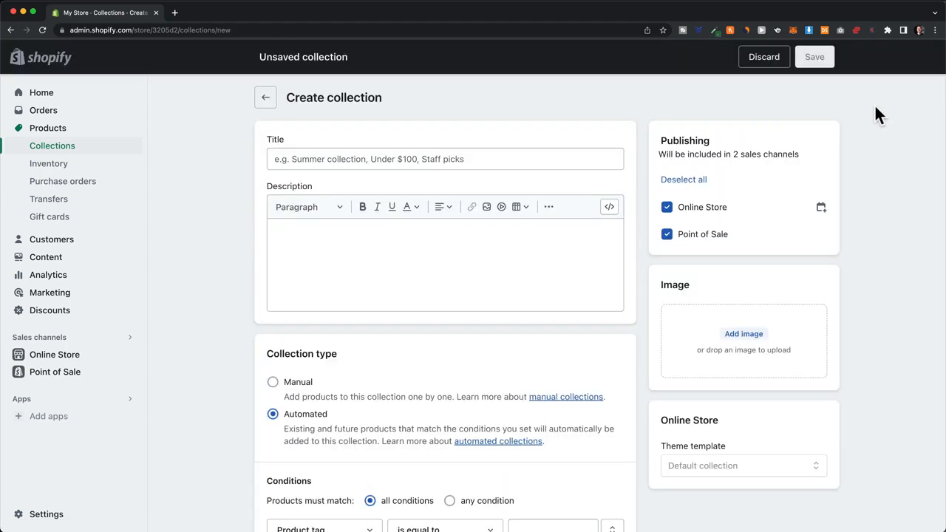
Step: Name the collection Hoodies, make it Manual, and give it the hoodies image
click(488, 159)
text(Hoodies)
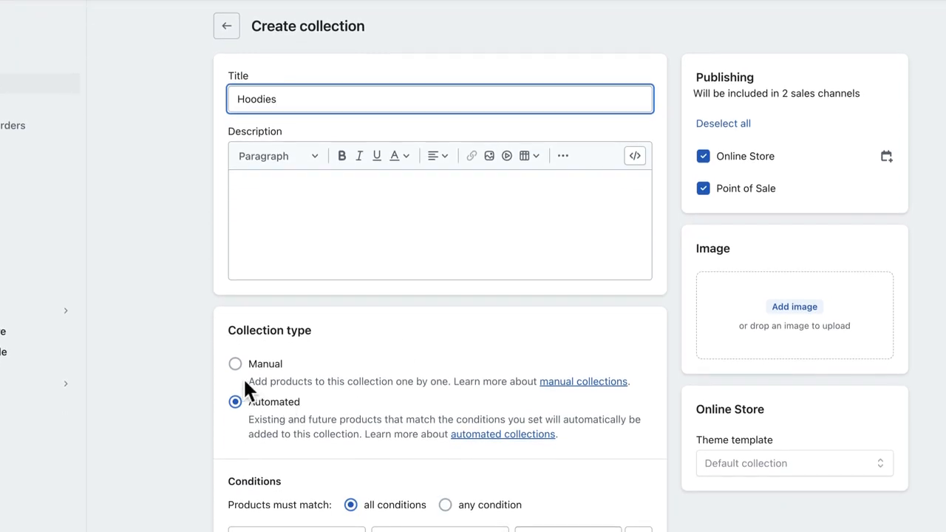
click(237, 368)
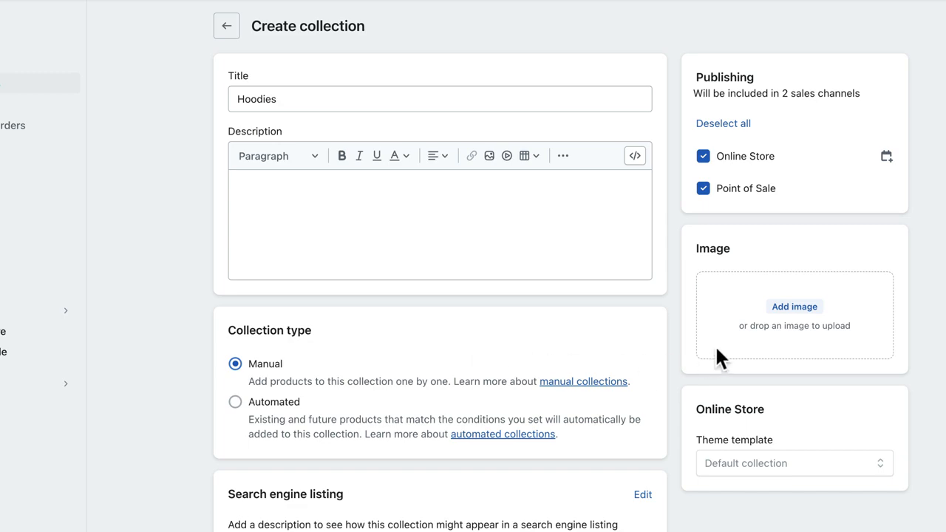
click(776, 314)
click(619, 142)
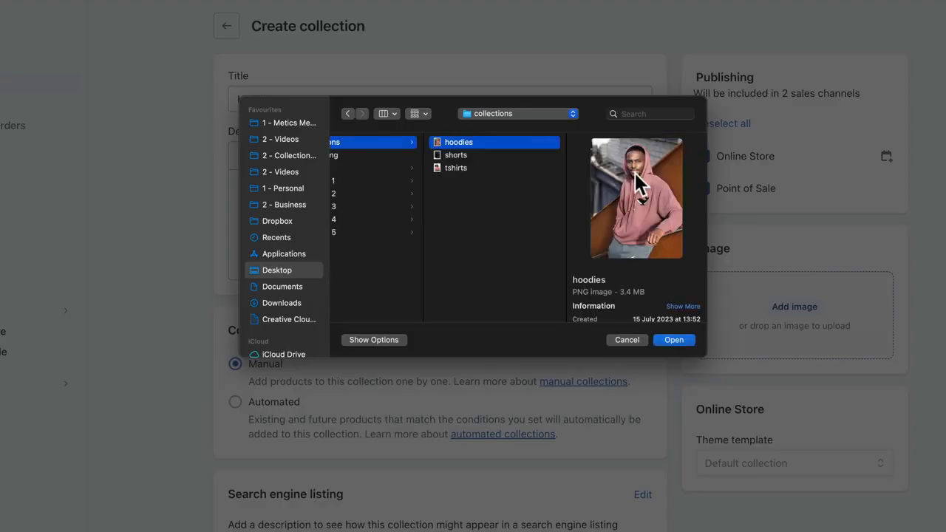
click(673, 339)
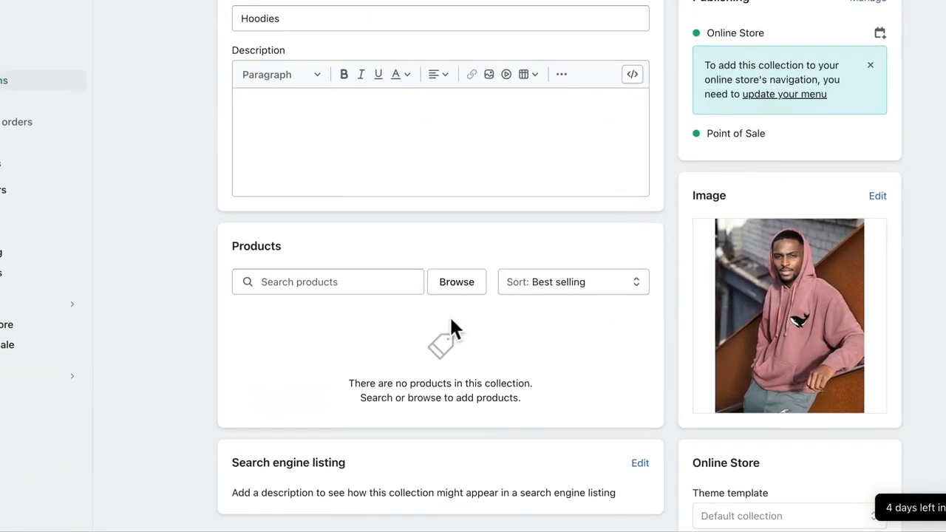
Step: Search for and add the VESTURA Classic Hoodie to the collection
click(353, 281)
text(hoo)
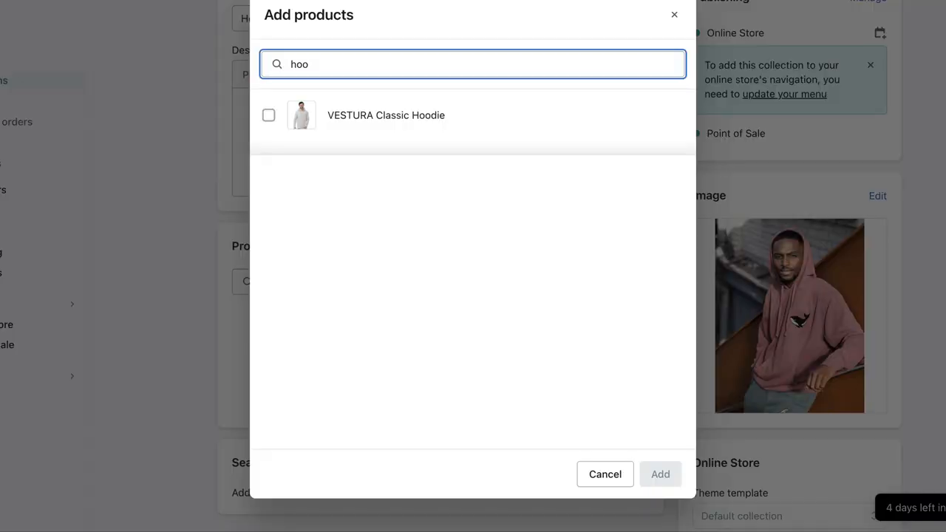
click(269, 118)
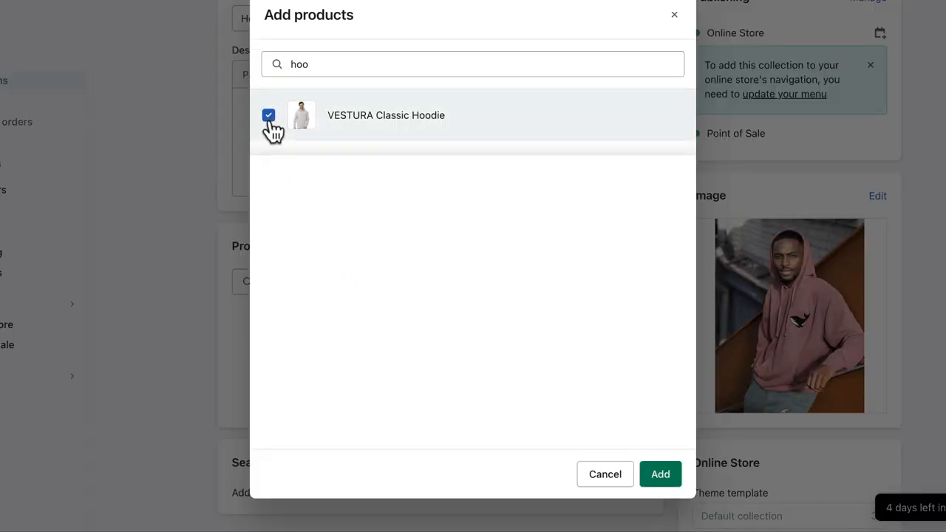
click(662, 475)
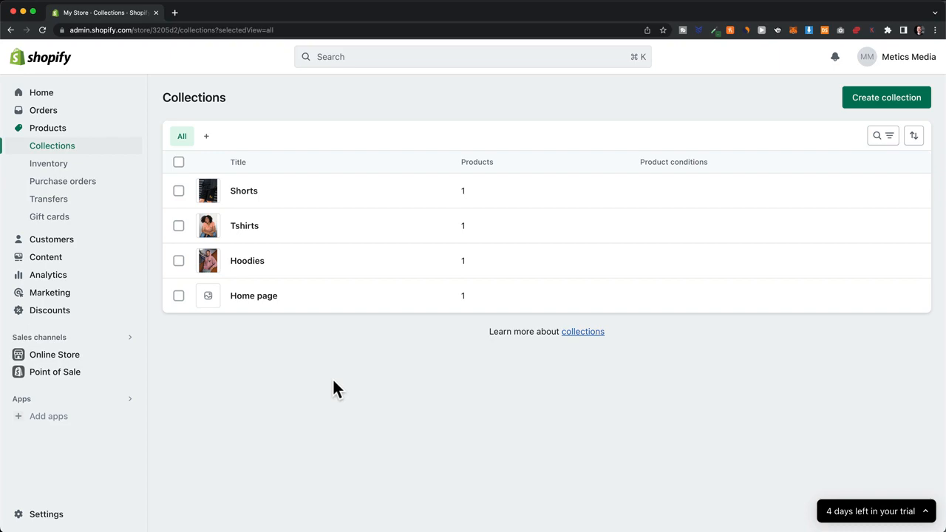
Step: Open the Dawn theme editor and remove the Featured collection section from the home page
click(63, 354)
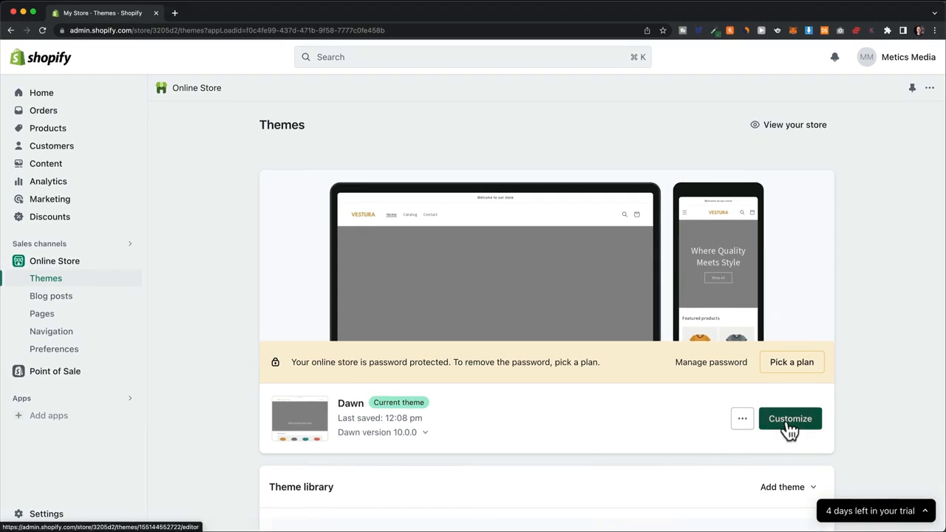
click(789, 427)
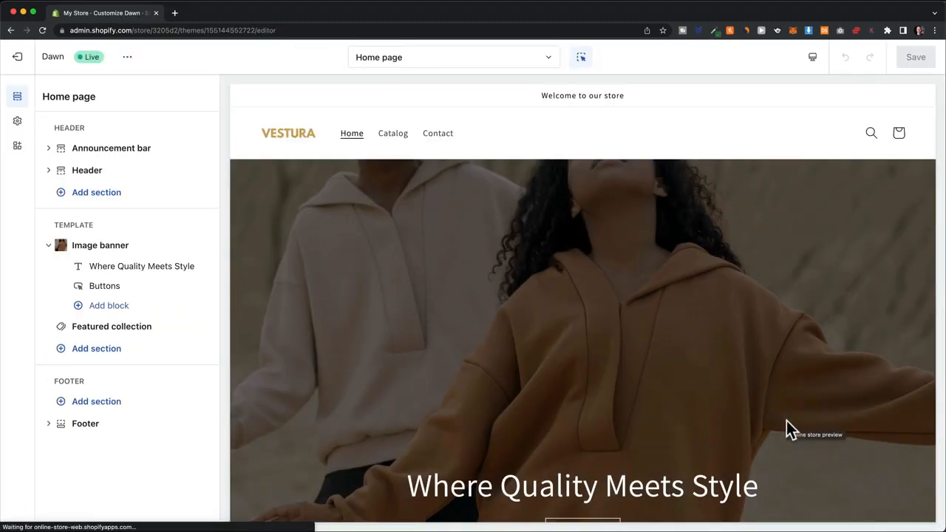
scroll(842, 296, down, 5)
scroll(843, 296, down, 3)
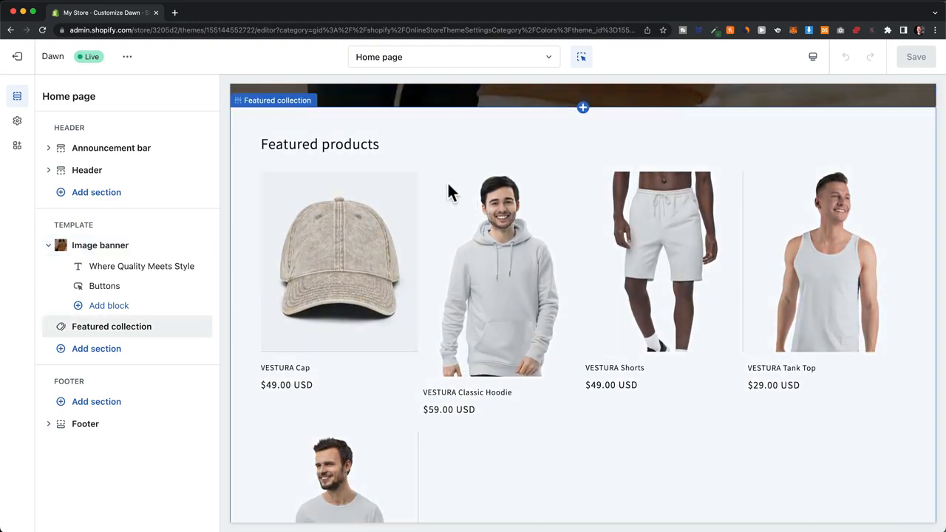
click(404, 153)
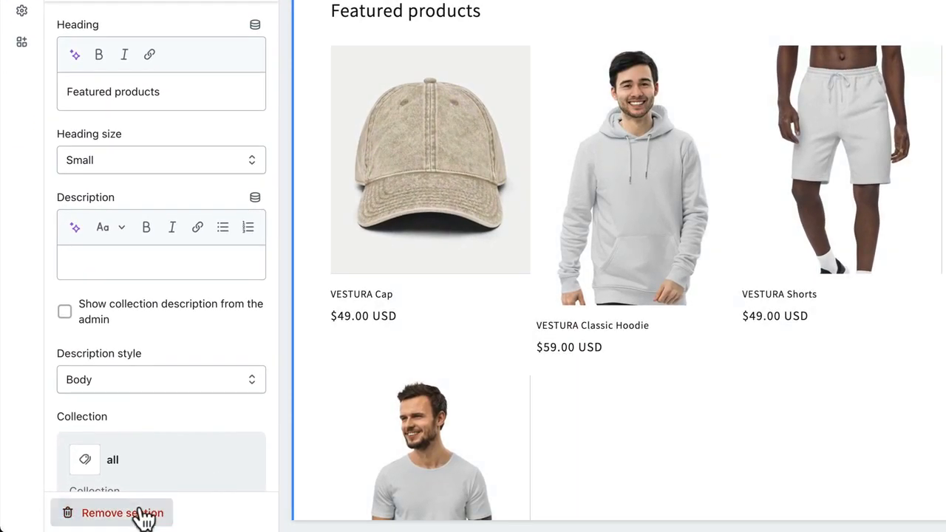
click(123, 513)
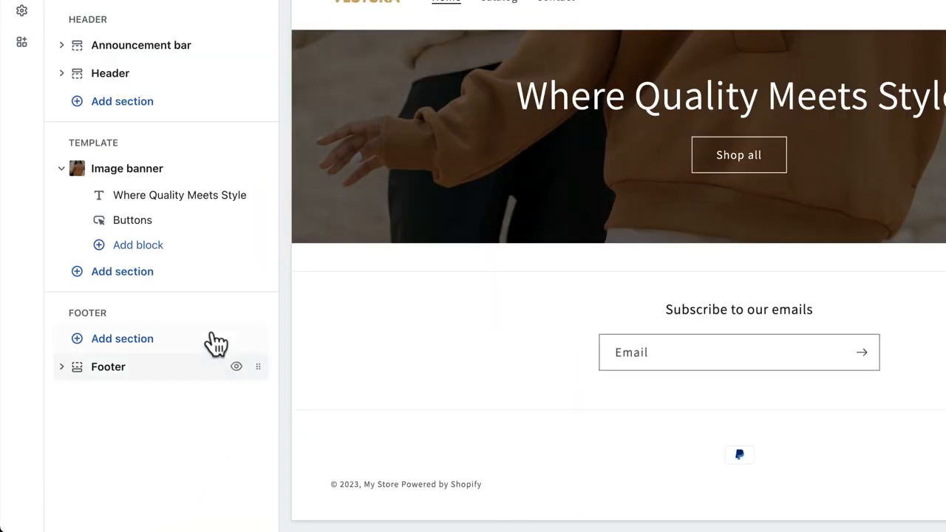
Step: Add a Collection list section to the home page and set its first card to Hoodies
click(123, 272)
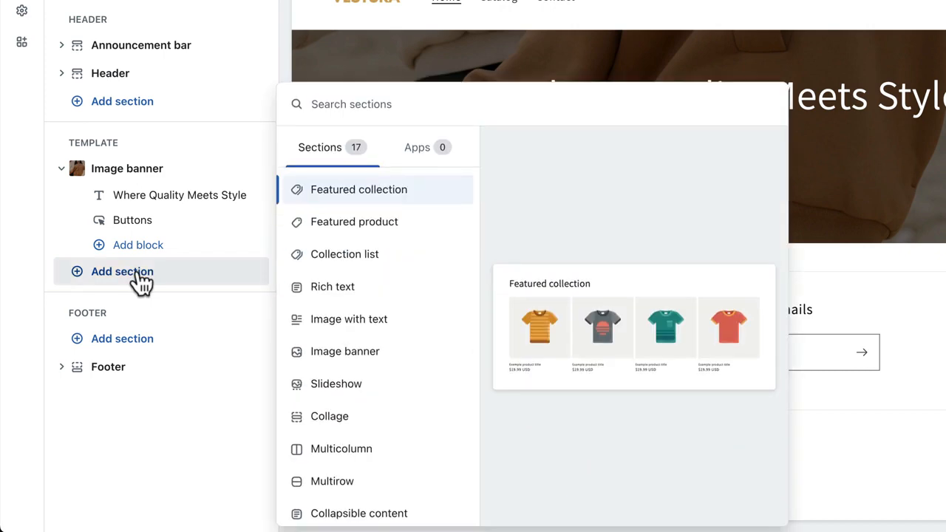
click(413, 264)
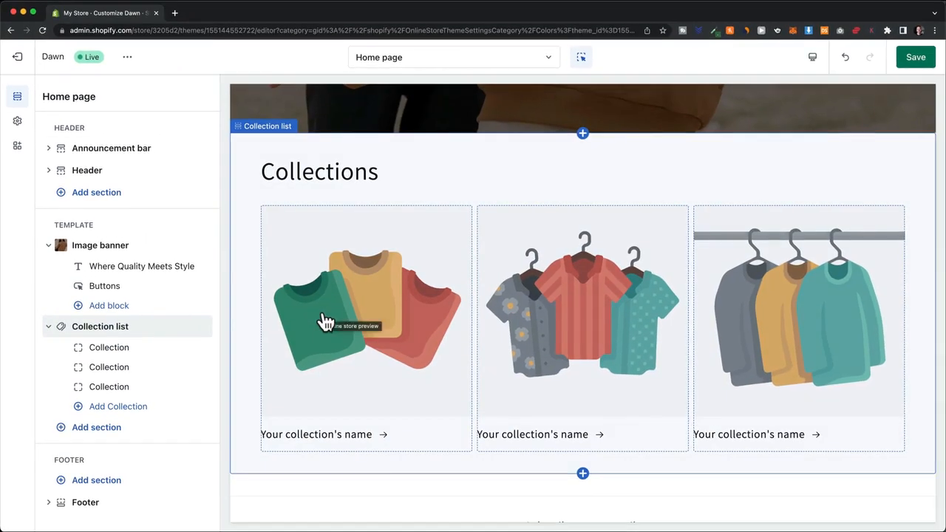
click(135, 352)
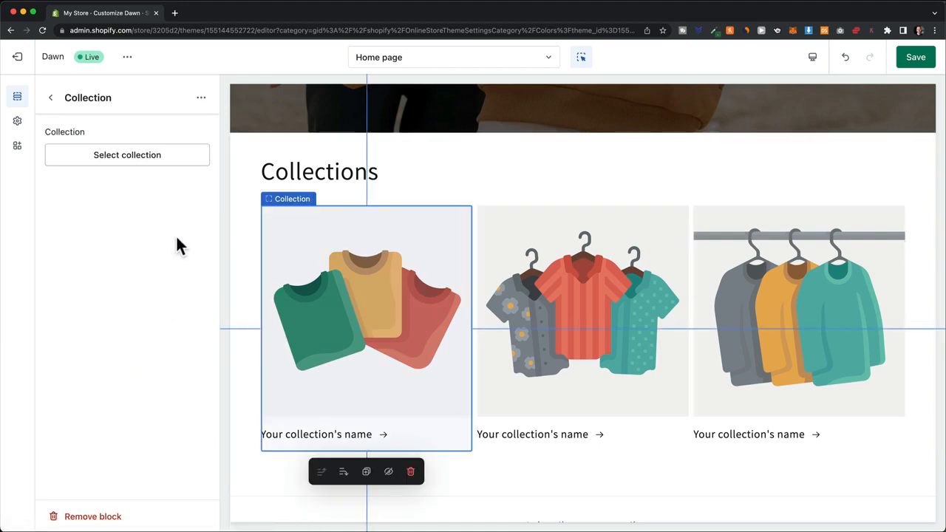
click(140, 158)
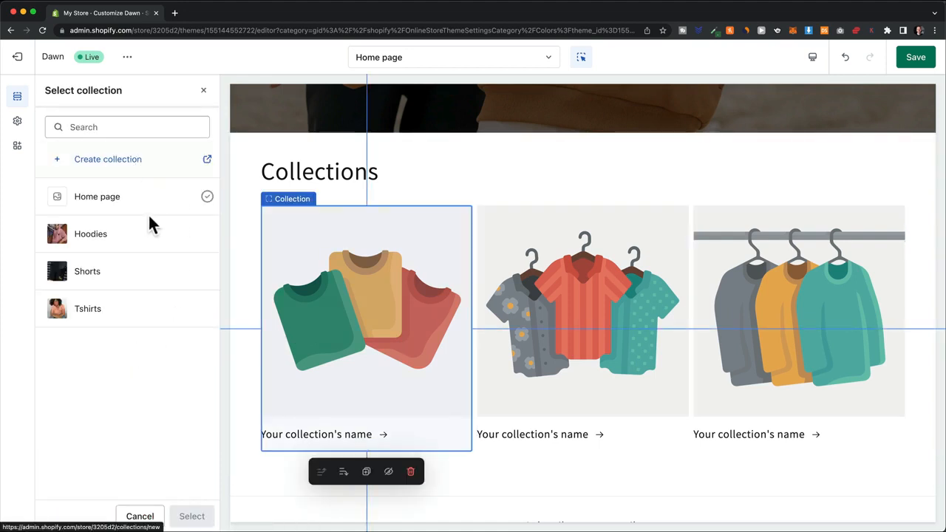
click(140, 242)
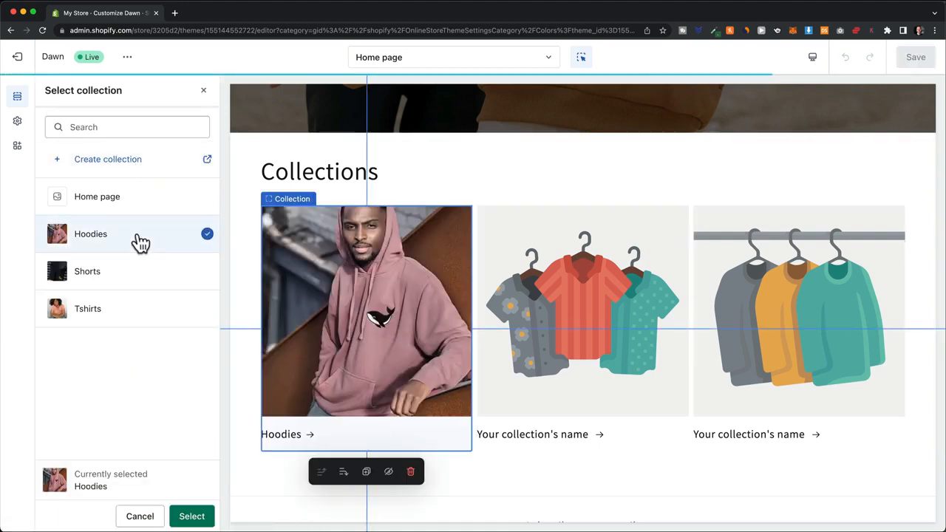
click(200, 519)
Step: Set the second and third collection cards to Tshirts and Shorts
click(554, 363)
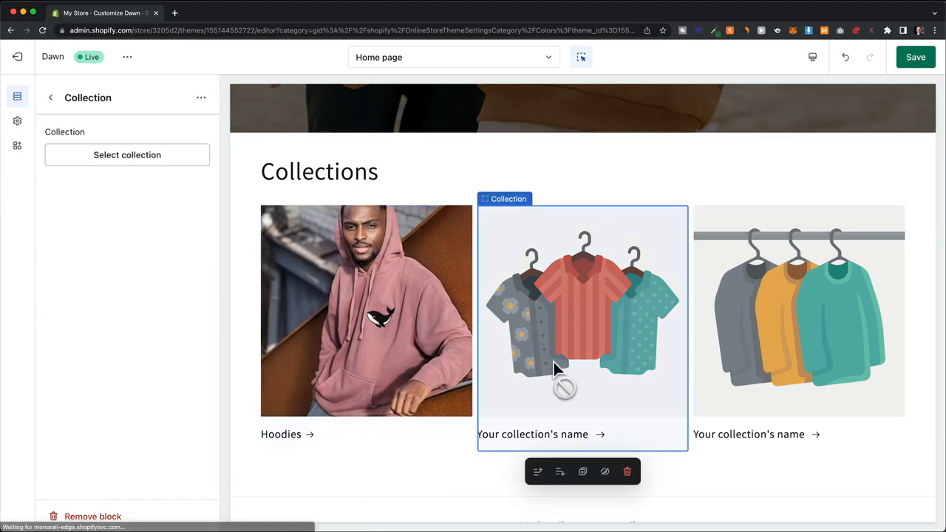
click(154, 160)
click(140, 316)
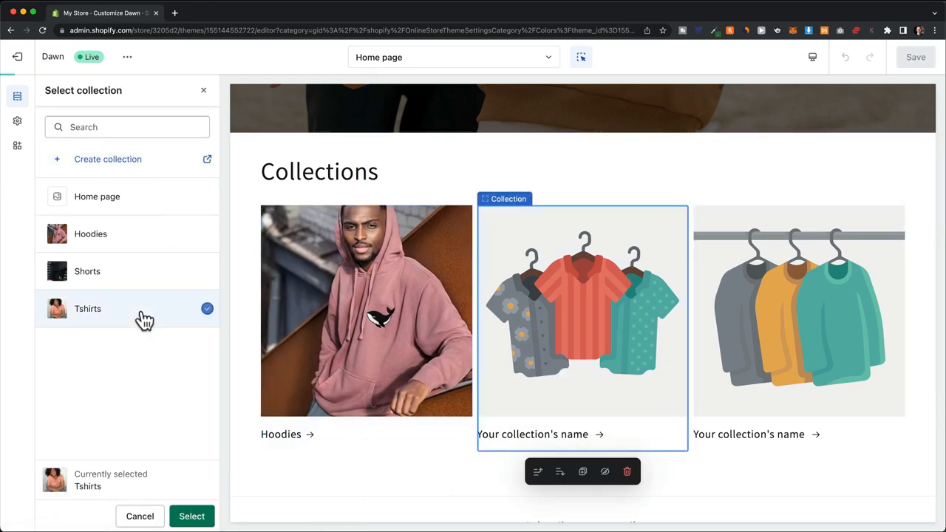
click(193, 517)
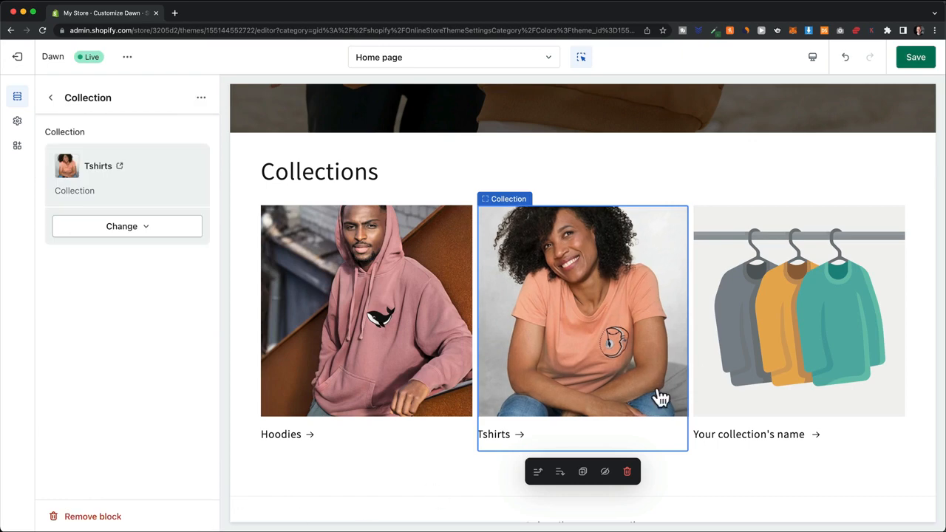
click(784, 332)
click(193, 160)
click(157, 279)
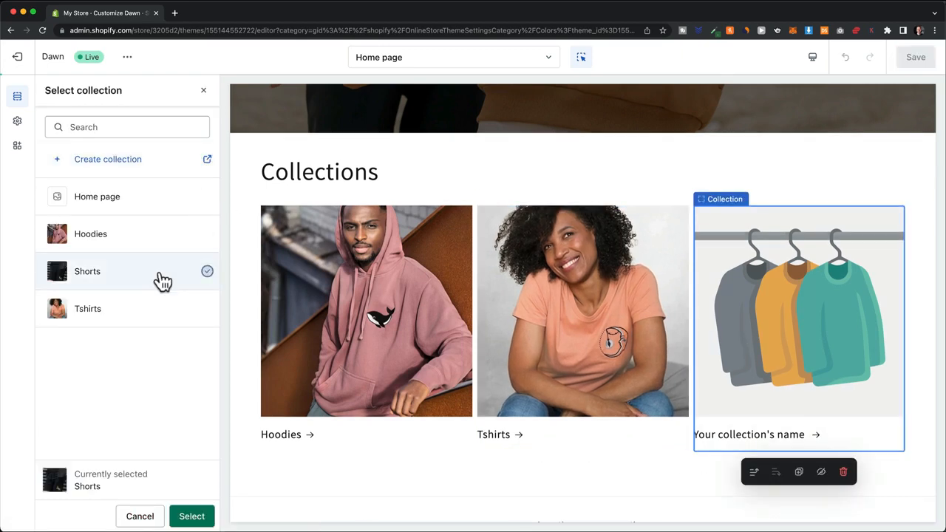
click(192, 517)
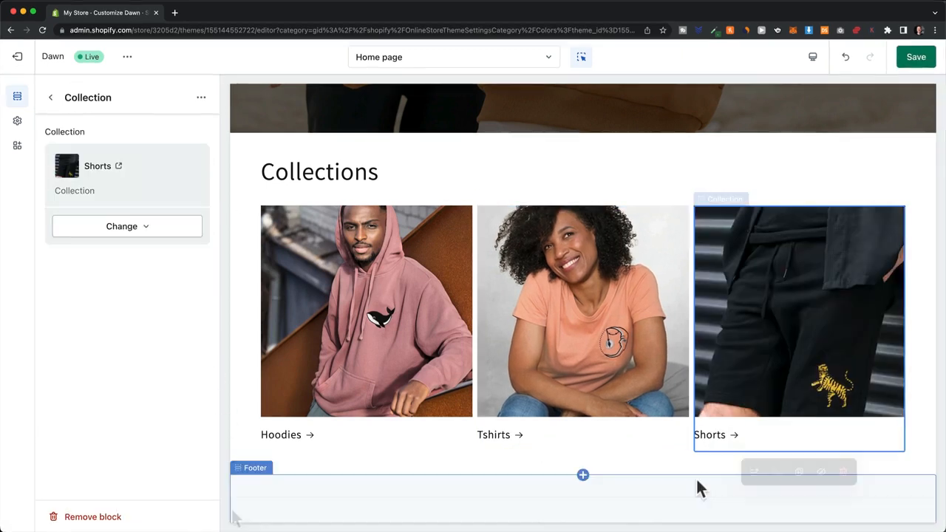
click(49, 98)
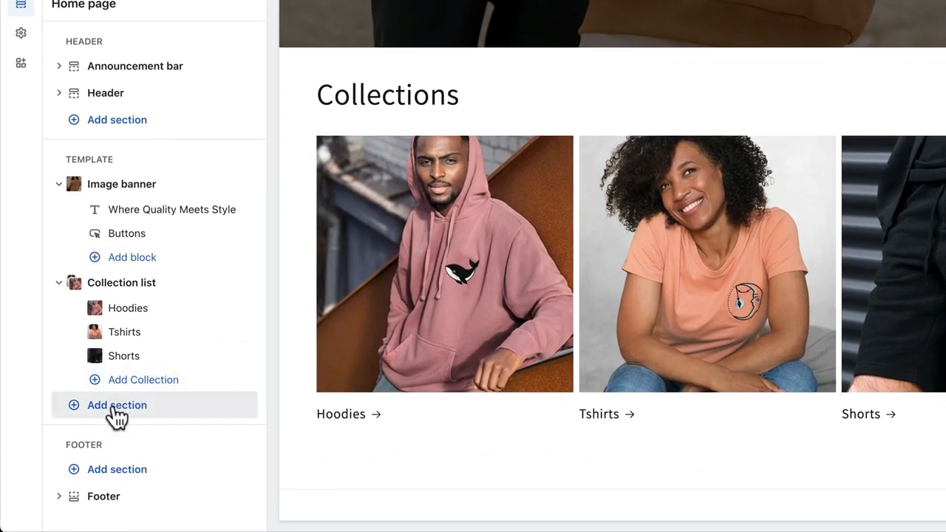
Step: Switch the editor to the Default product template, then exit to Online Store > Navigation
click(117, 411)
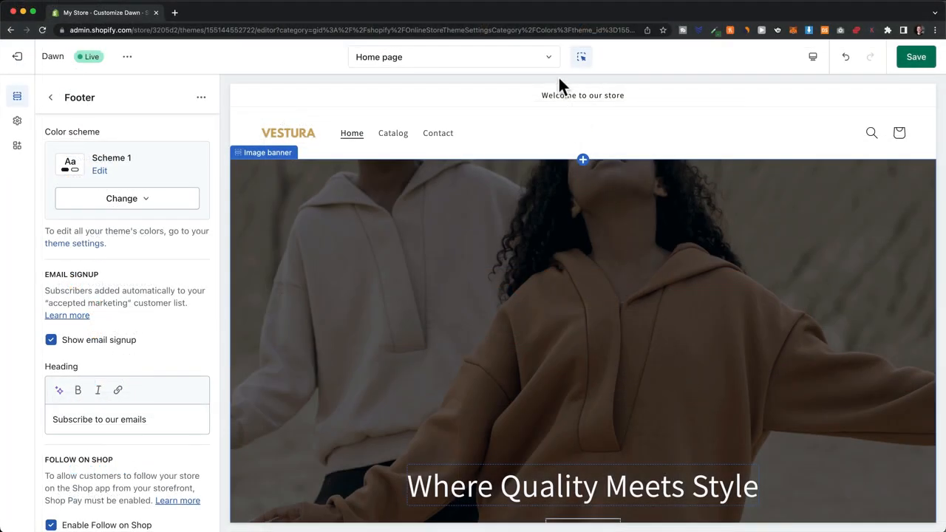
click(545, 64)
click(495, 151)
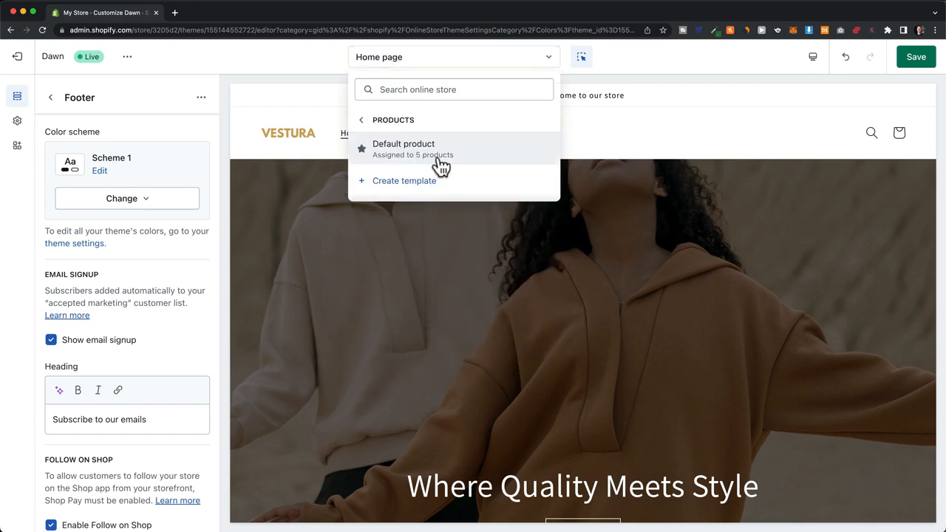
click(439, 159)
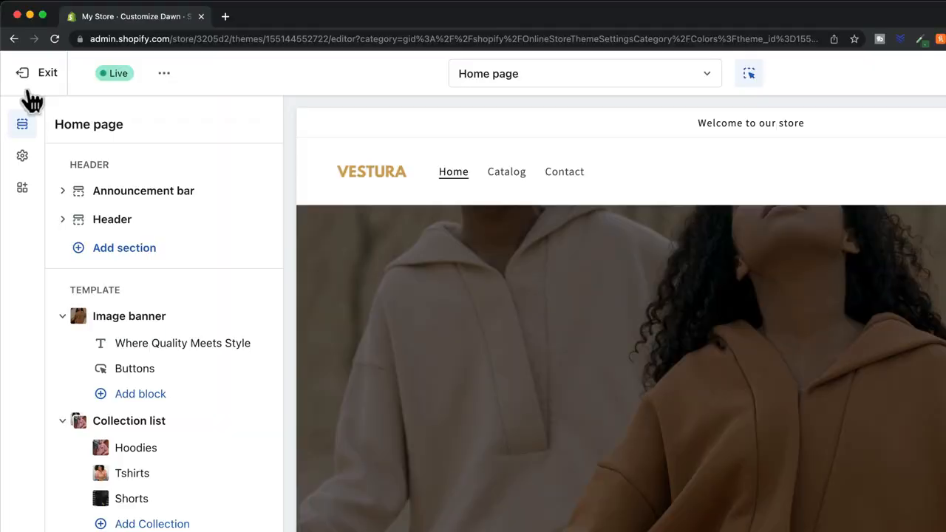
click(31, 90)
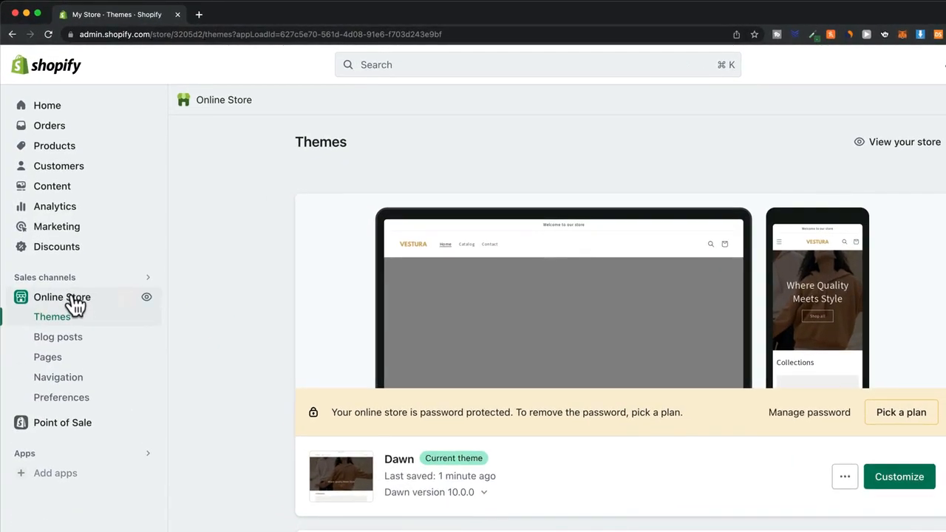
click(72, 380)
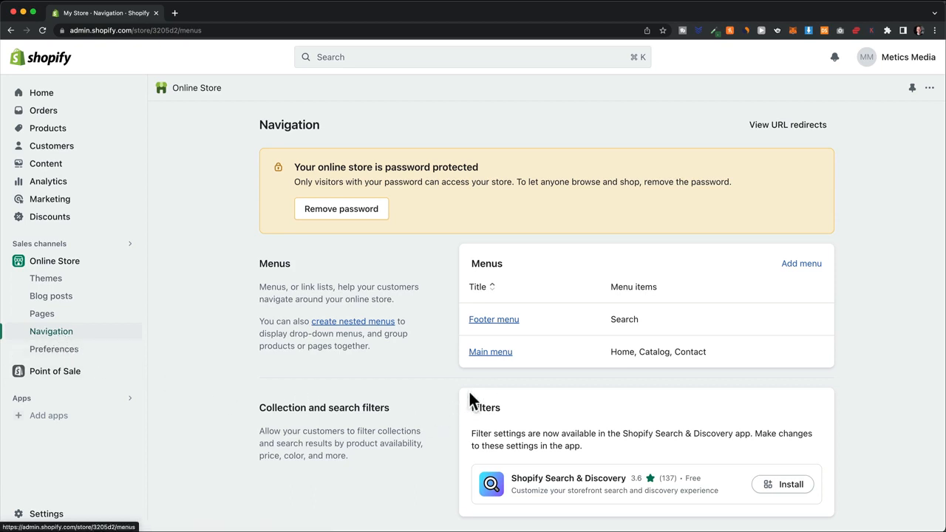
Step: Add a Tshirts collection item to the Main menu
click(494, 353)
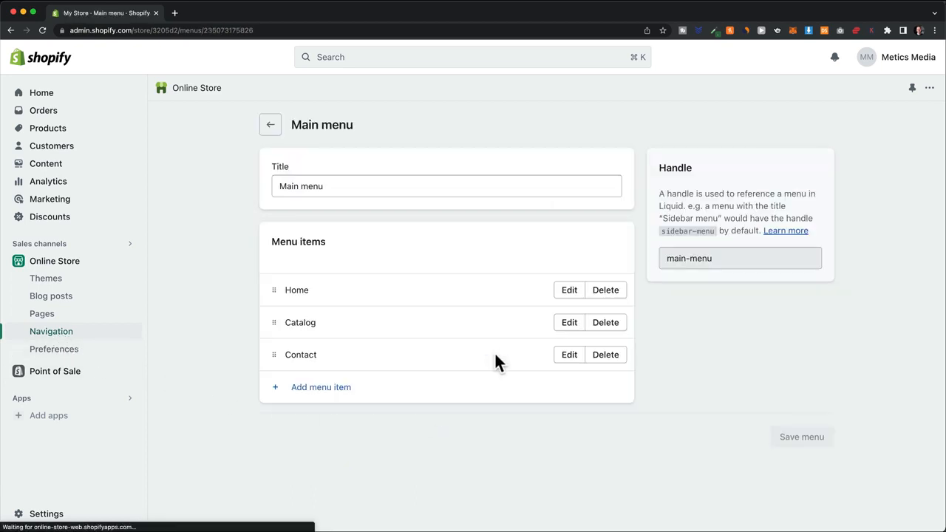
click(341, 392)
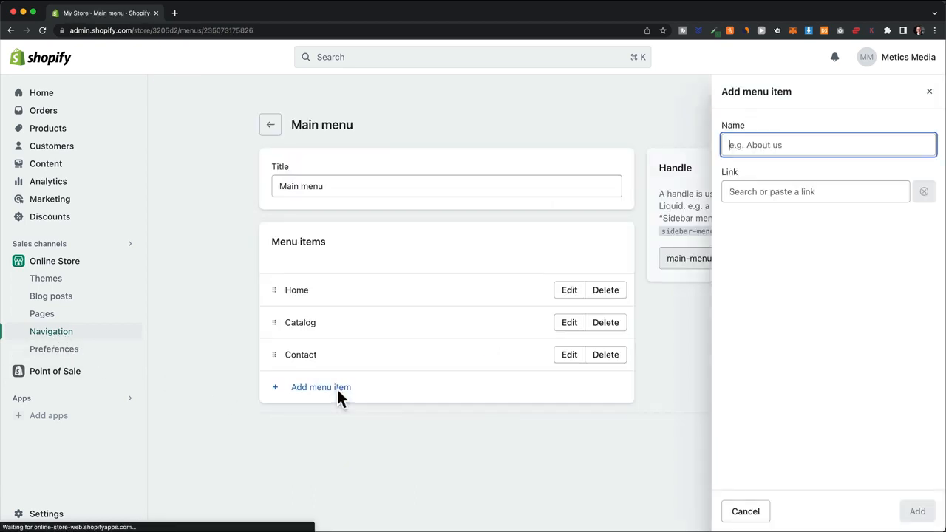
click(772, 193)
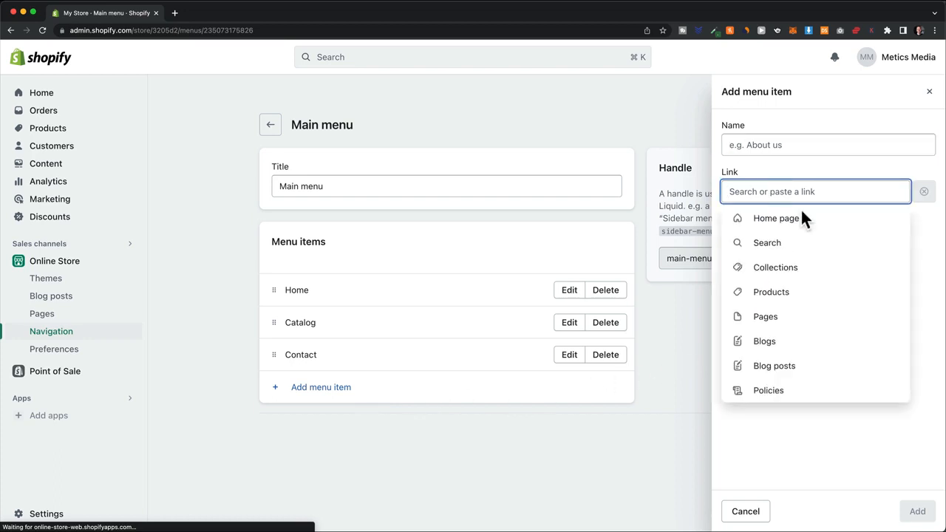
click(785, 268)
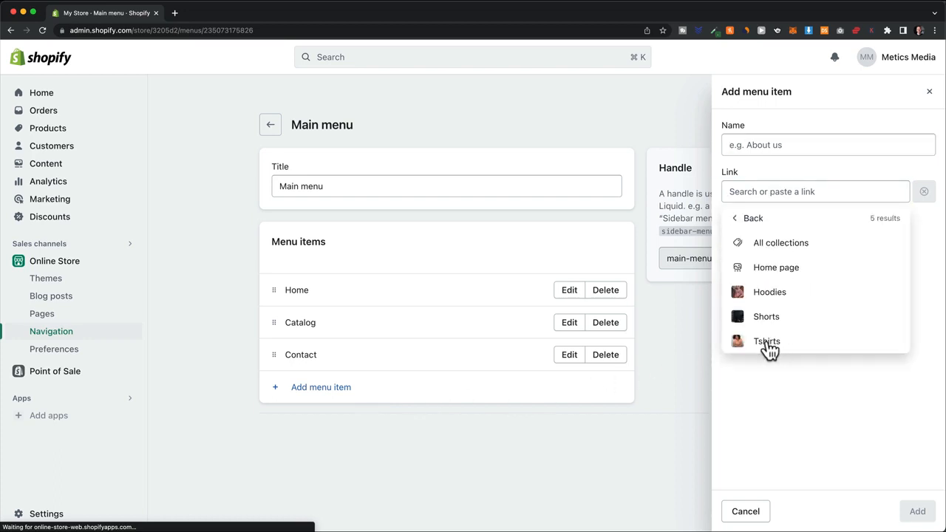
click(767, 343)
click(917, 512)
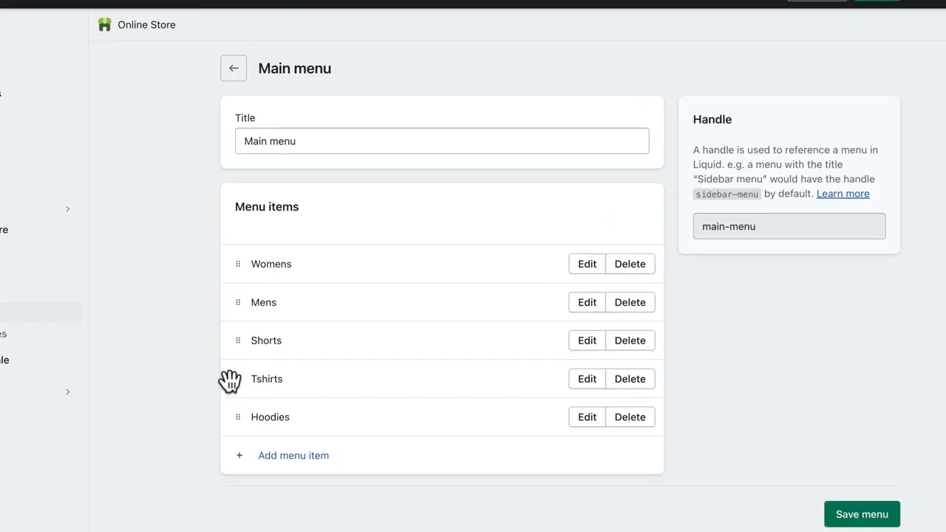
Step: Nest Hoodies, Shorts and Tshirts under the Womens menu item
drag(268, 386, 247, 317)
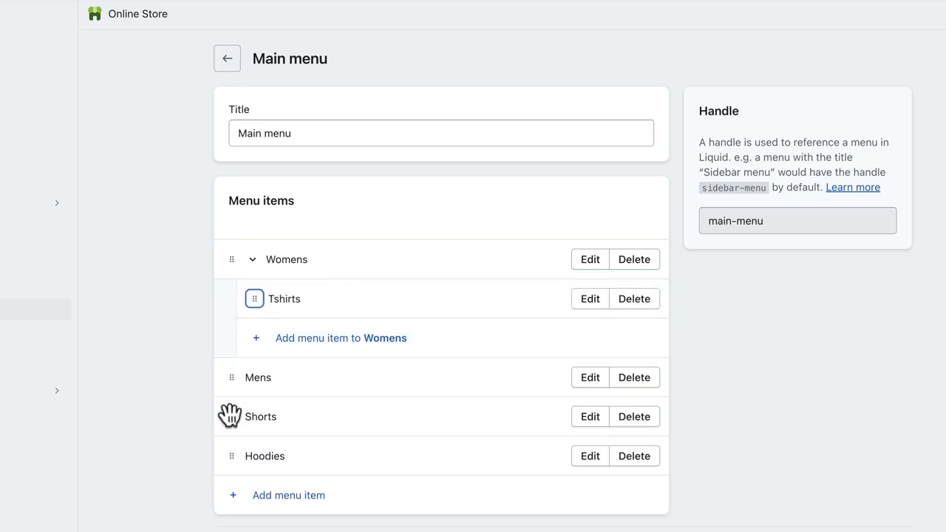
drag(230, 416, 232, 307)
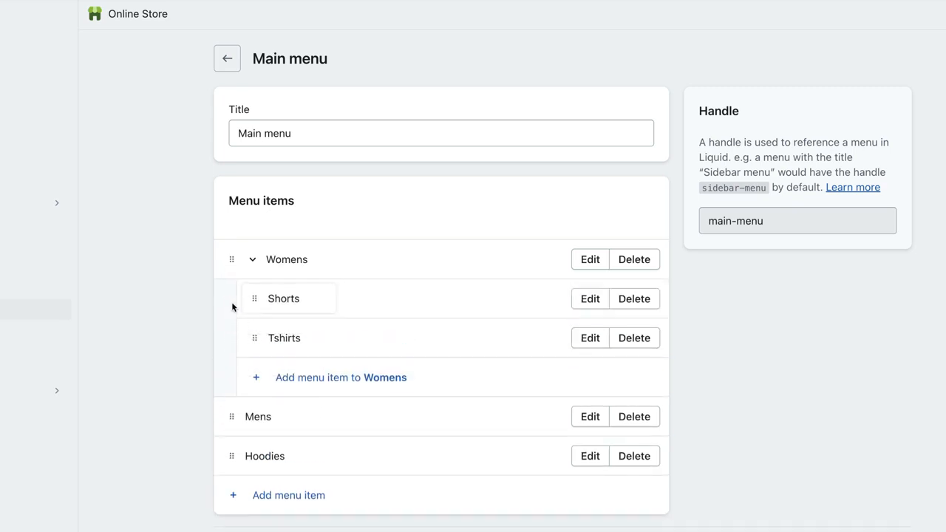
drag(226, 460, 241, 329)
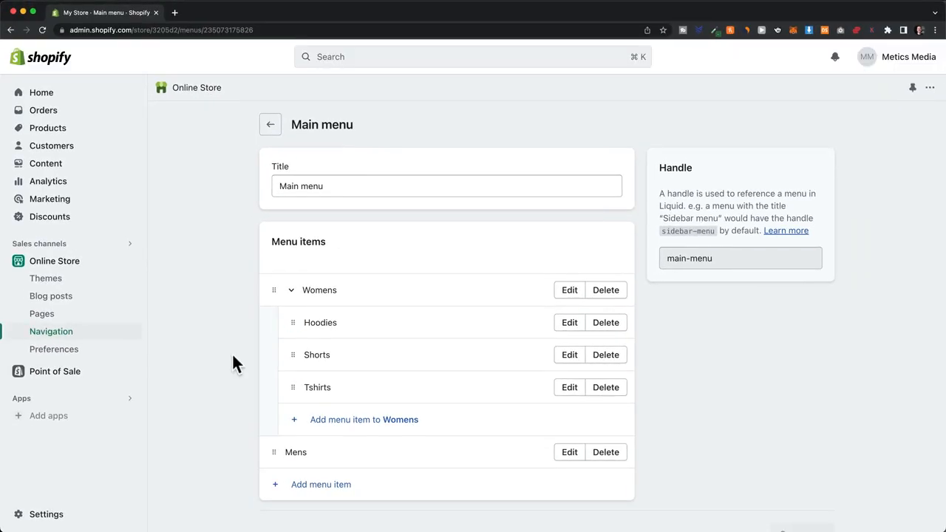
Step: Open Dawn in the theme editor and check the header's Womens dropdown lists three collections
click(92, 277)
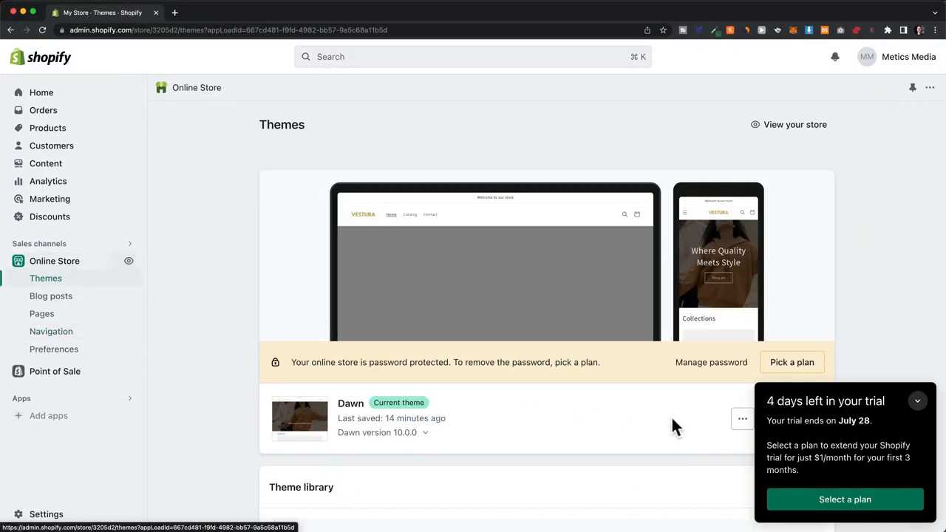
click(917, 403)
click(812, 419)
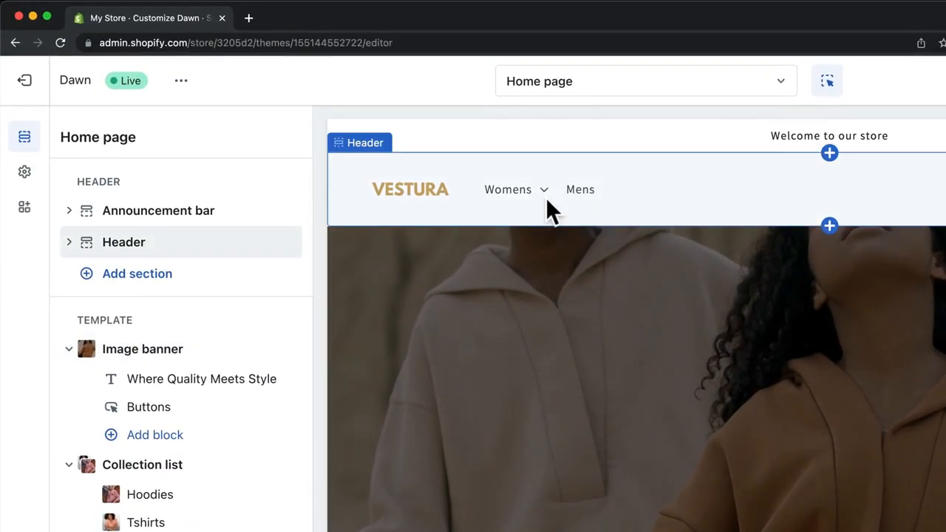
click(383, 138)
click(545, 195)
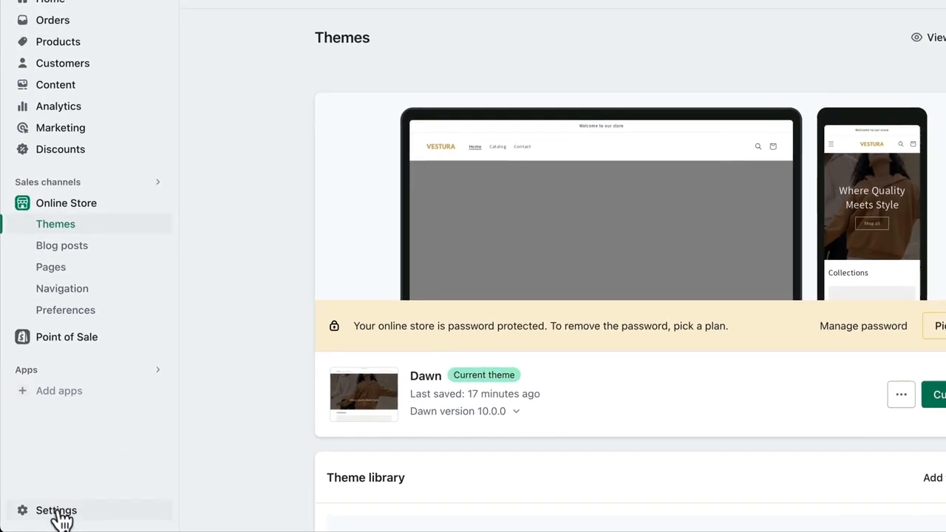
Step: Go to the Policies page in the store settings
click(48, 513)
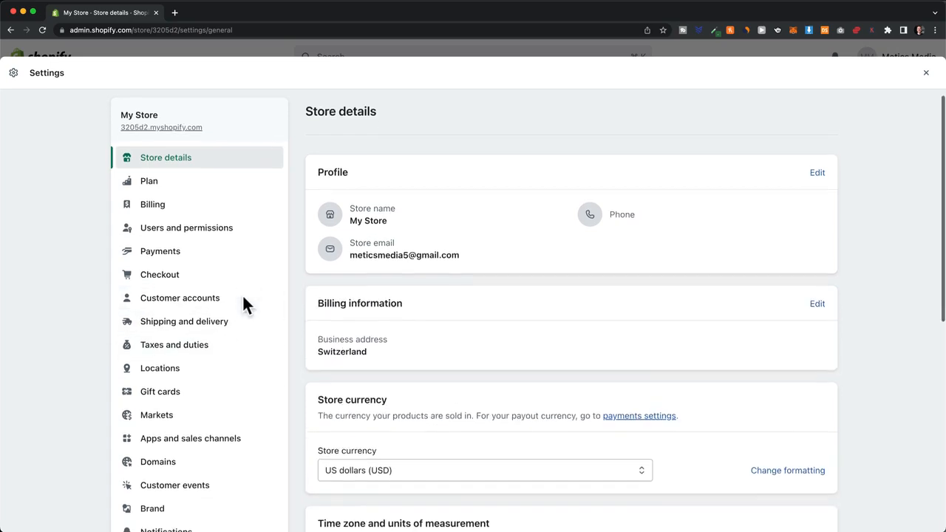
scroll(242, 295, down, 3)
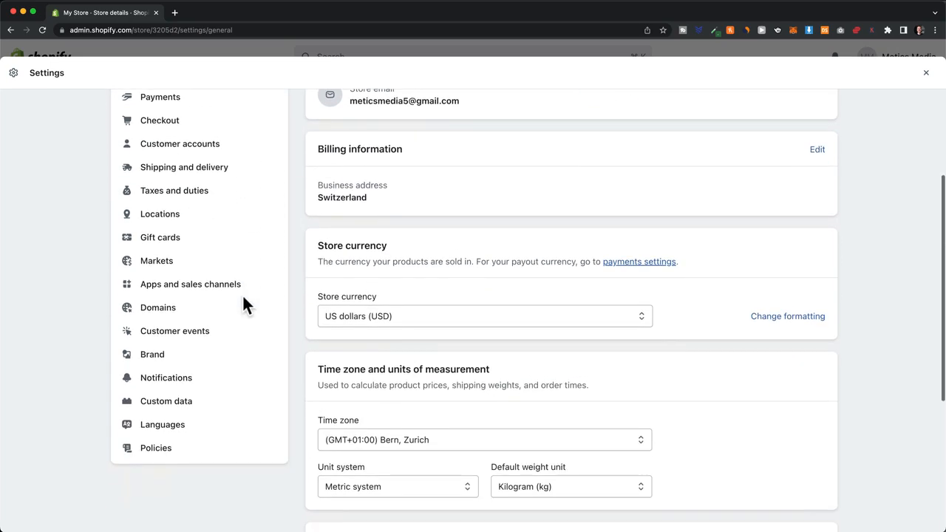
scroll(242, 295, down, 2)
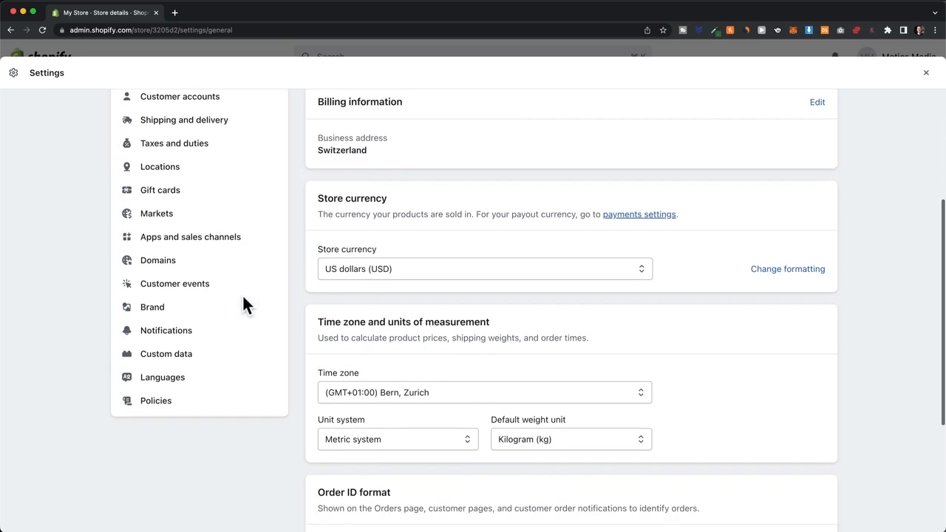
click(176, 404)
scroll(302, 384, down, 2)
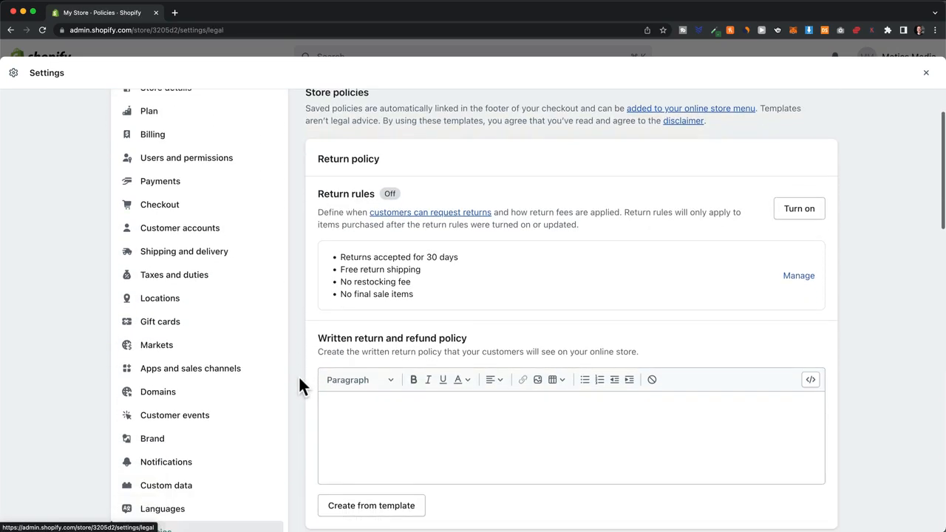
scroll(301, 382, down, 5)
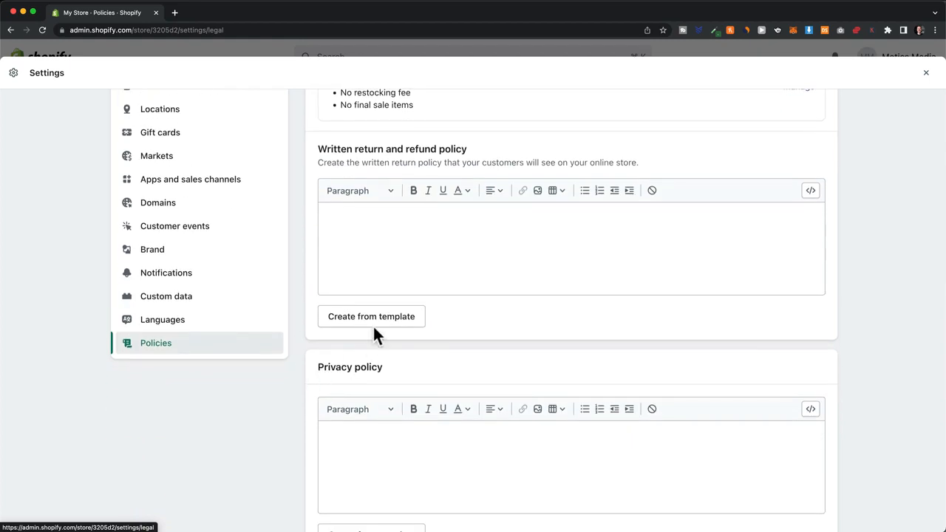
scroll(295, 355, down, 10)
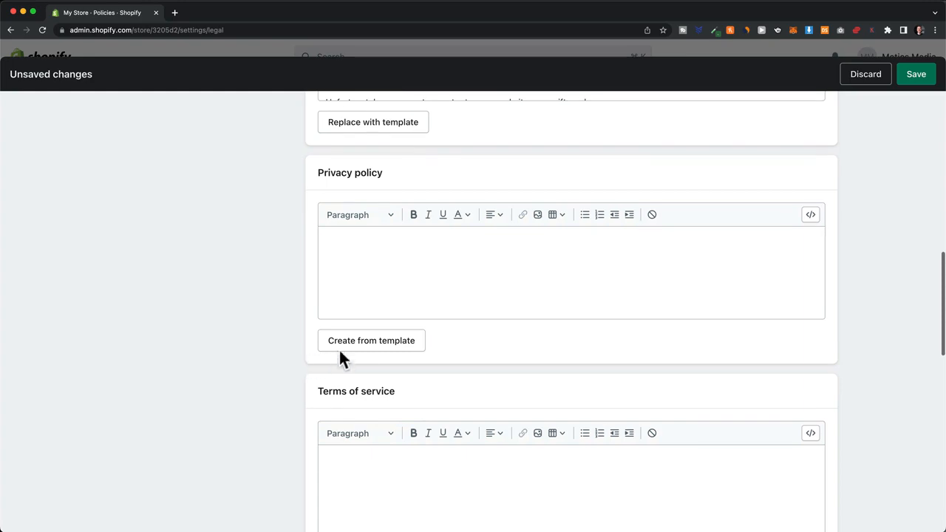
Step: Create the privacy policy and terms of service from templates
click(342, 346)
scroll(289, 356, down, 12)
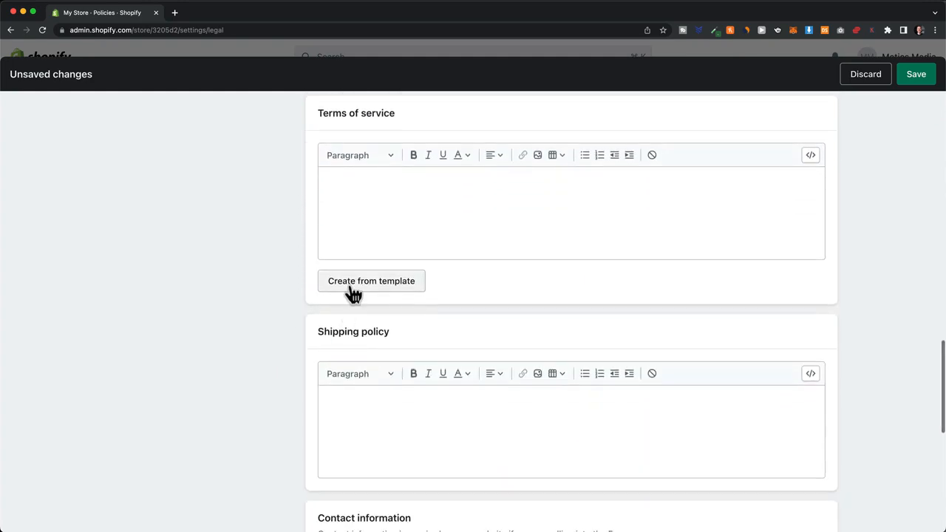
click(353, 291)
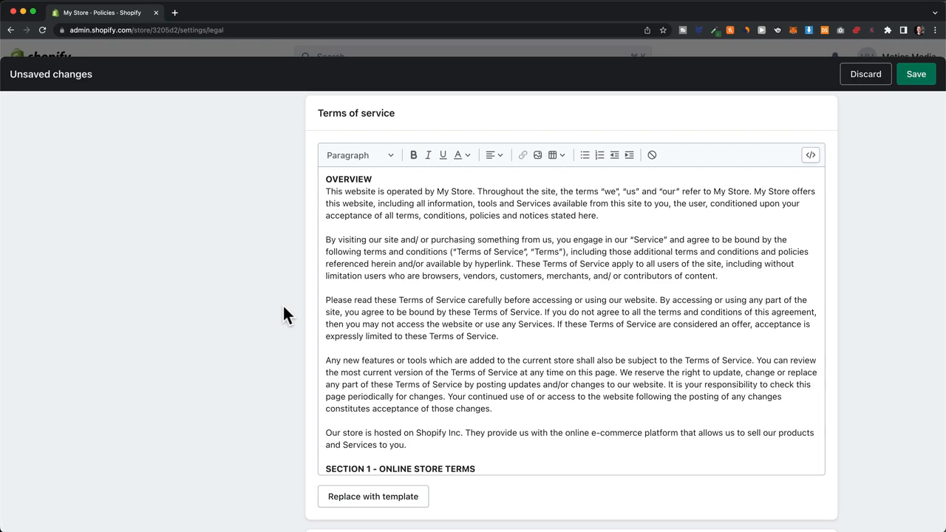
scroll(305, 427, down, 9)
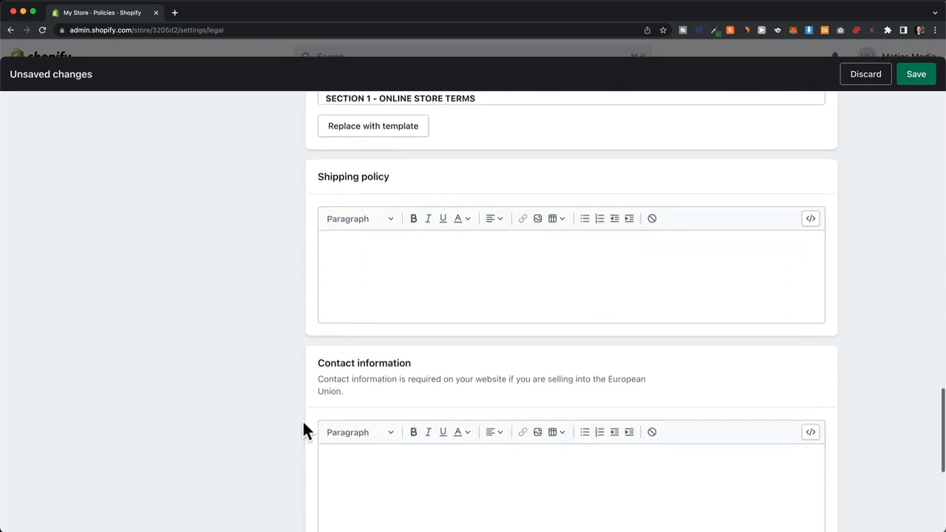
scroll(304, 424, down, 2)
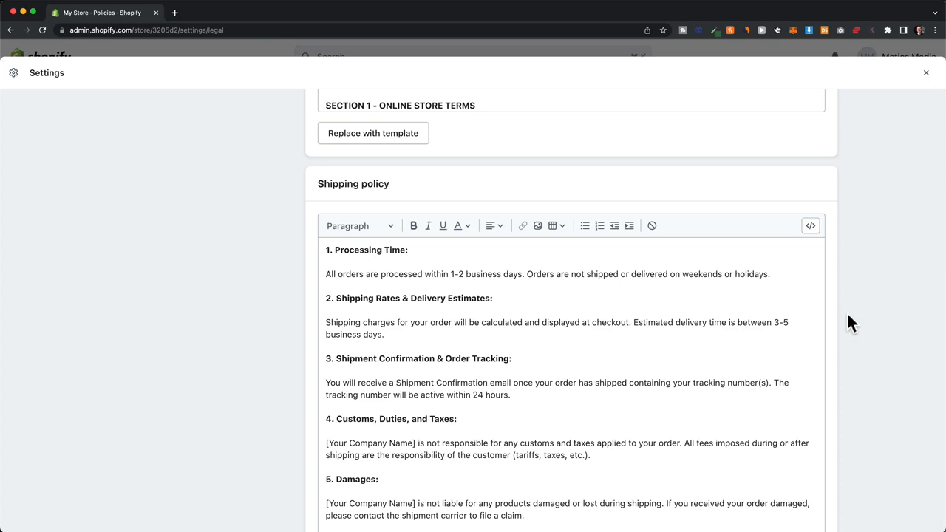
Step: Add a Contact Information link to the Footer menu
click(925, 73)
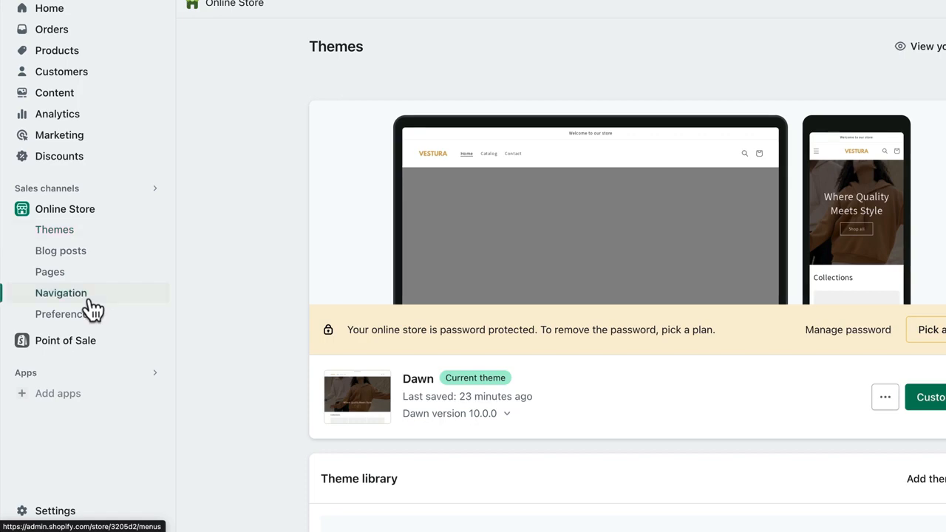
click(92, 303)
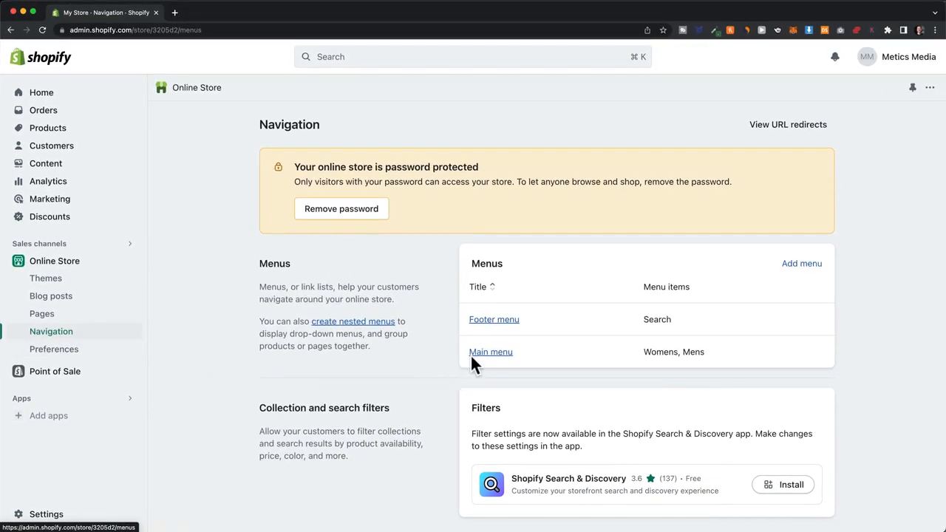
click(493, 321)
click(328, 325)
click(786, 193)
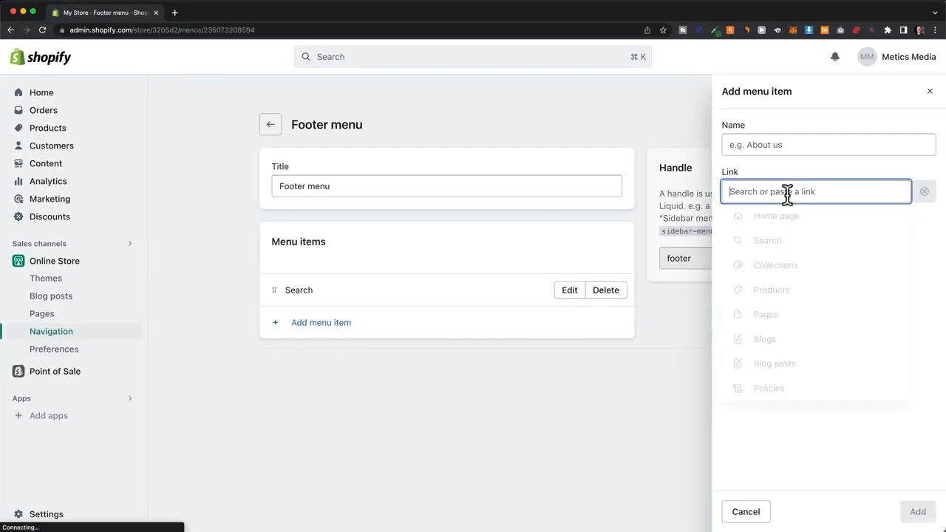
click(780, 387)
click(771, 246)
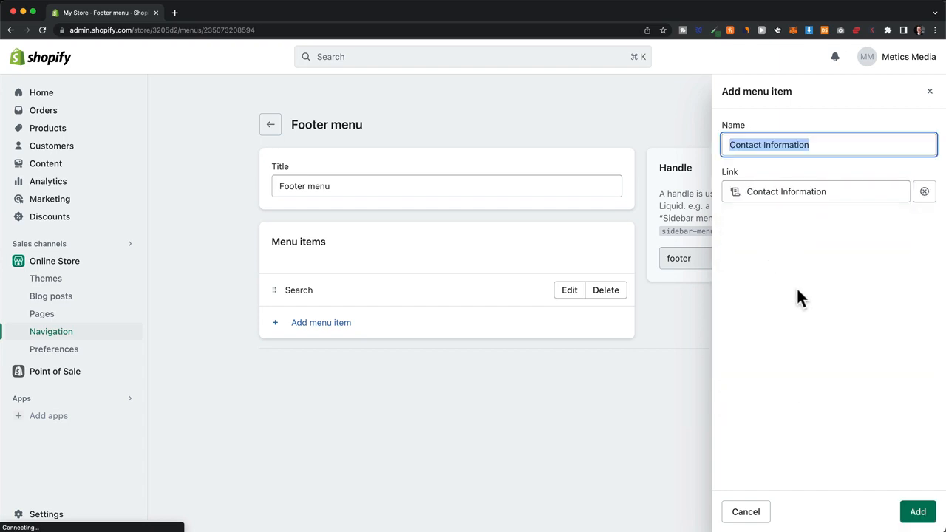
click(918, 511)
click(336, 357)
Step: Add a Privacy Policy link to the Footer menu
click(784, 192)
click(784, 388)
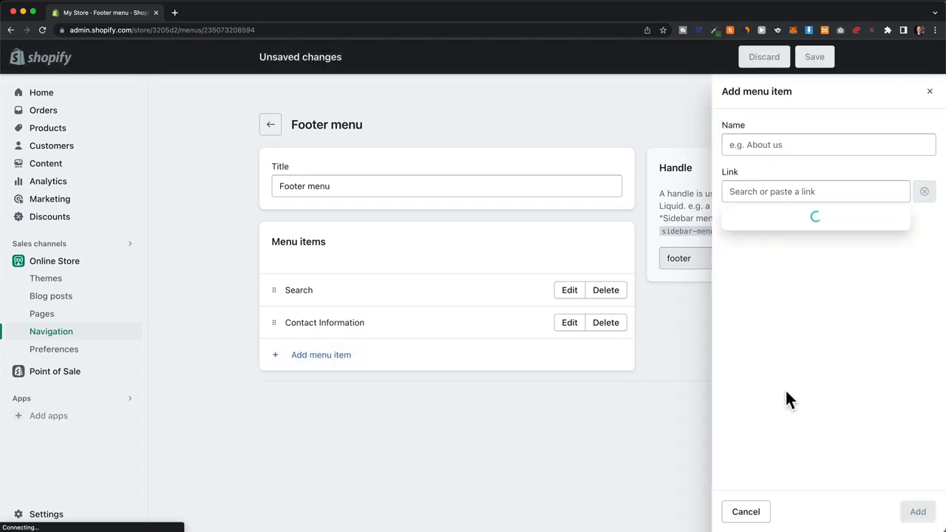
click(769, 271)
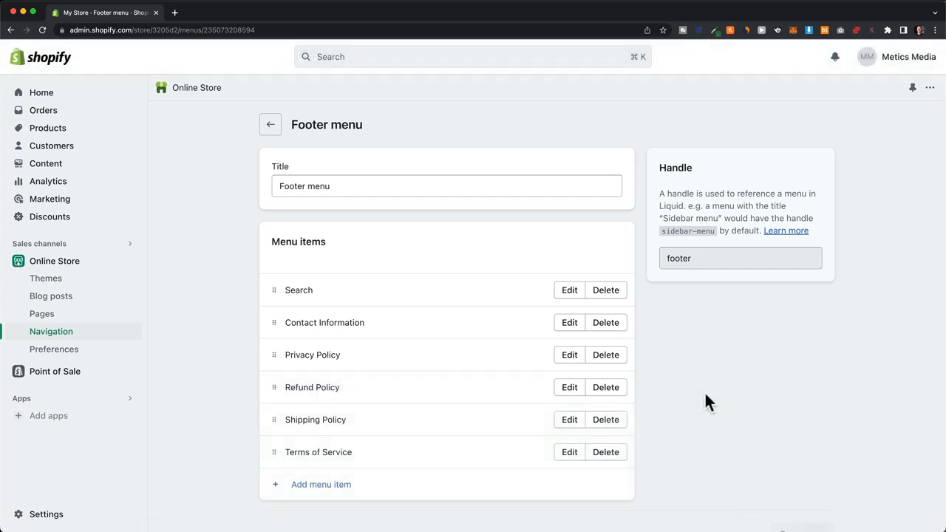
click(90, 266)
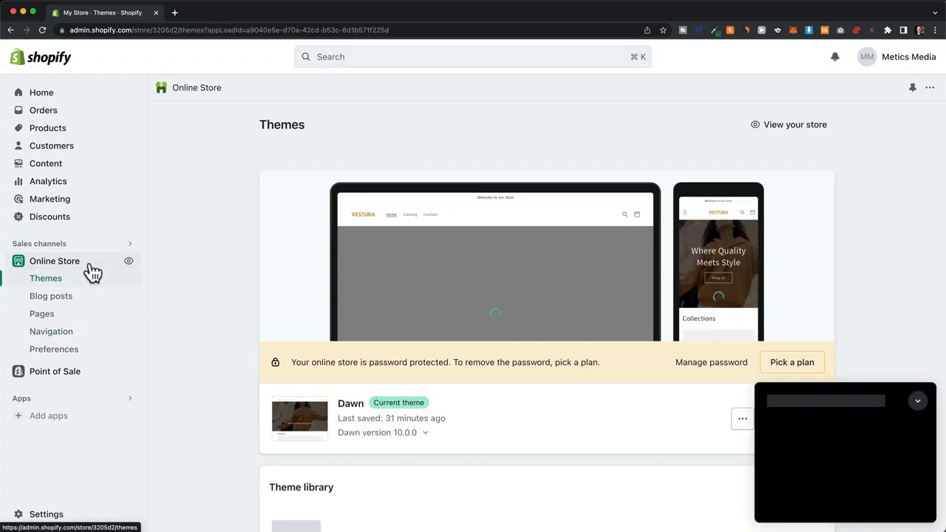
Step: Open Dawn in the theme editor and add a Menu block to the Footer section
click(917, 401)
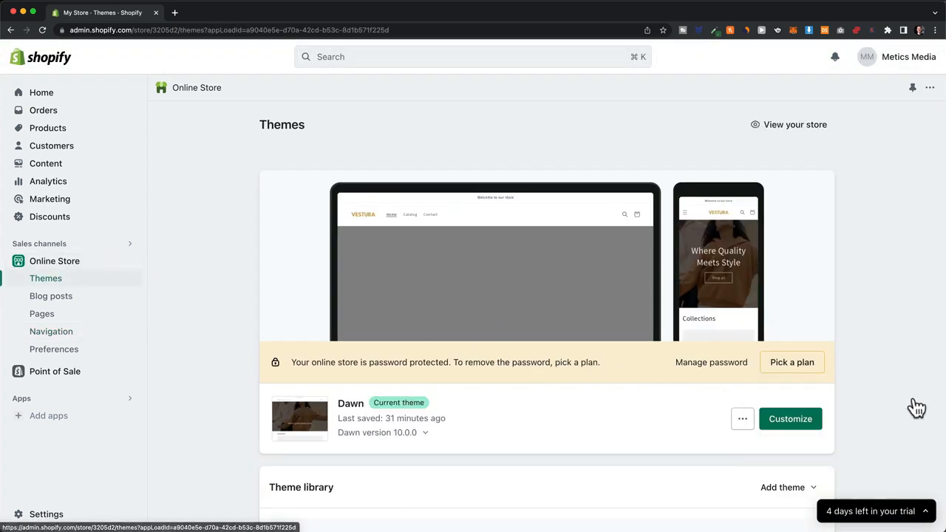
click(792, 422)
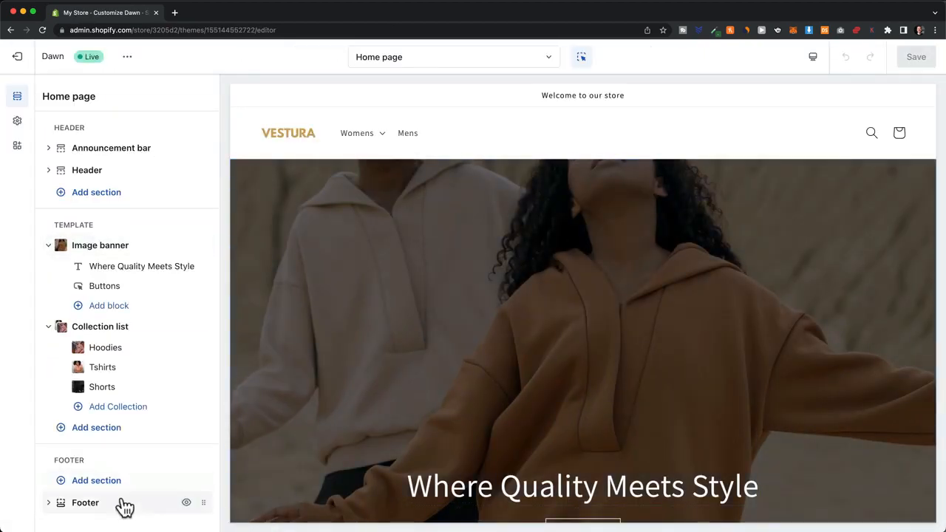
click(57, 507)
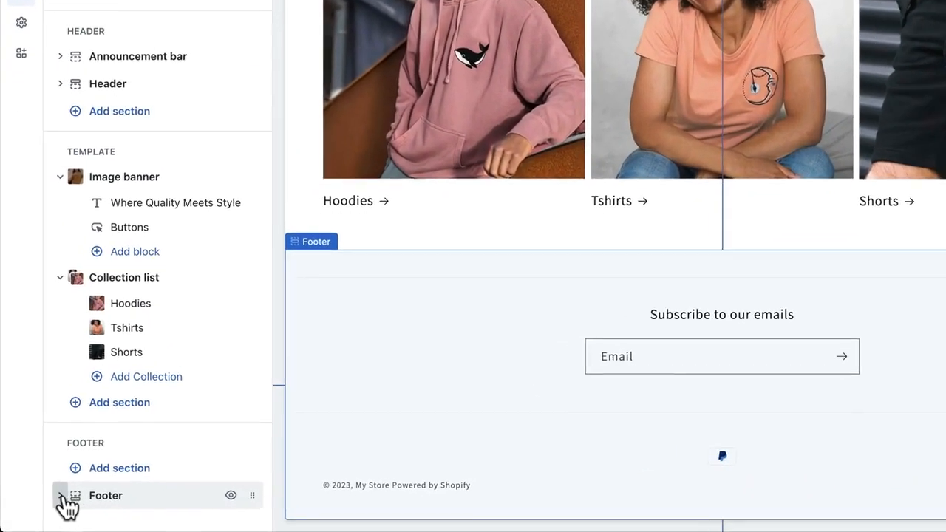
click(61, 496)
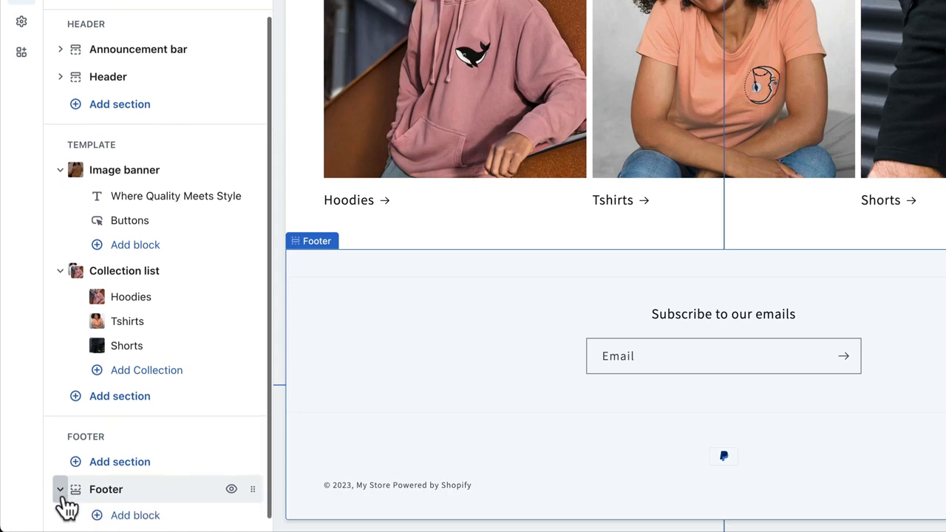
click(127, 508)
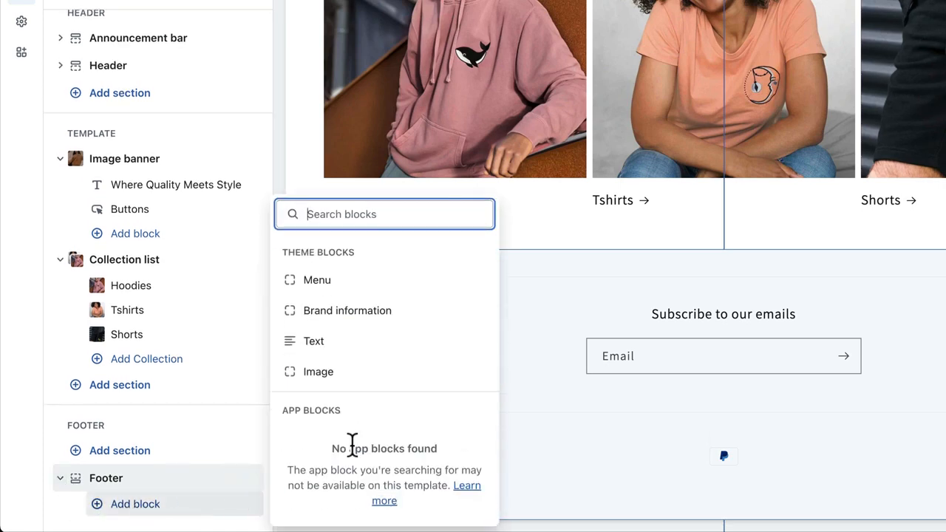
click(346, 282)
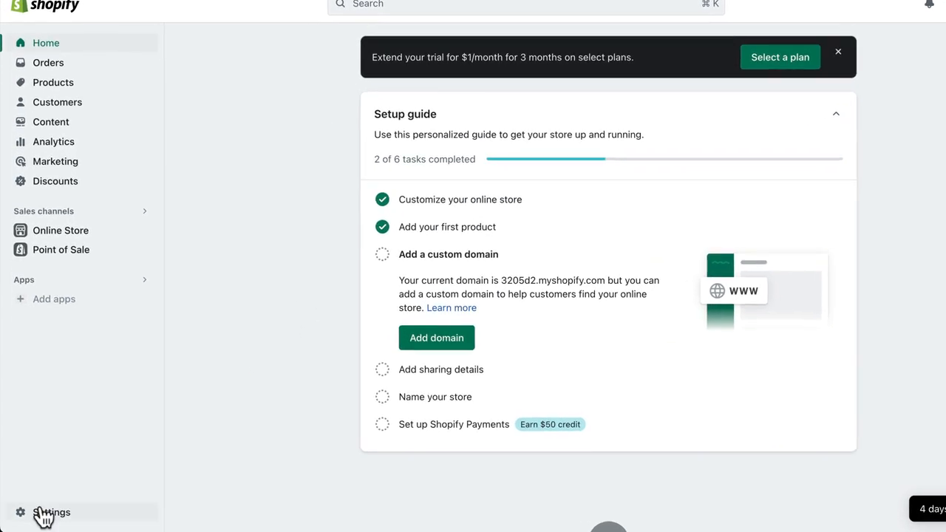
Step: Start activating Shopify Payments in the Payments settings
click(43, 514)
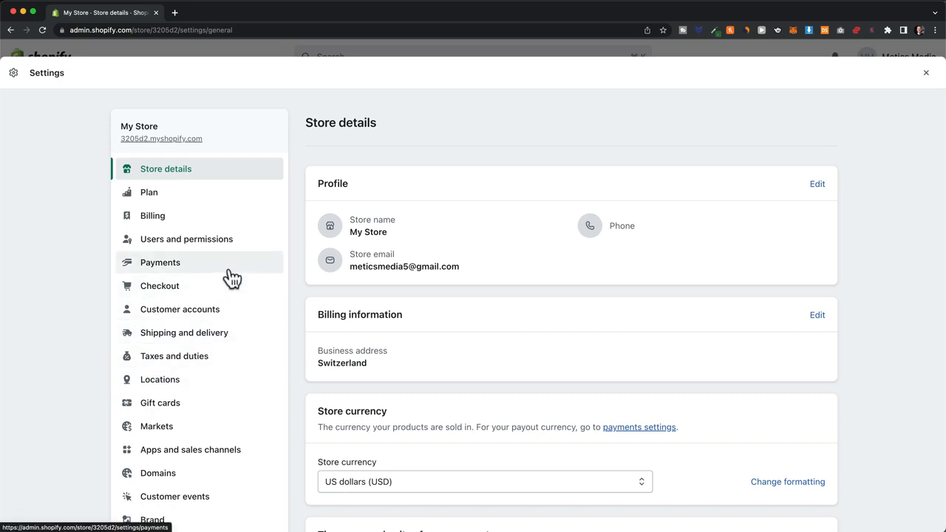
click(231, 278)
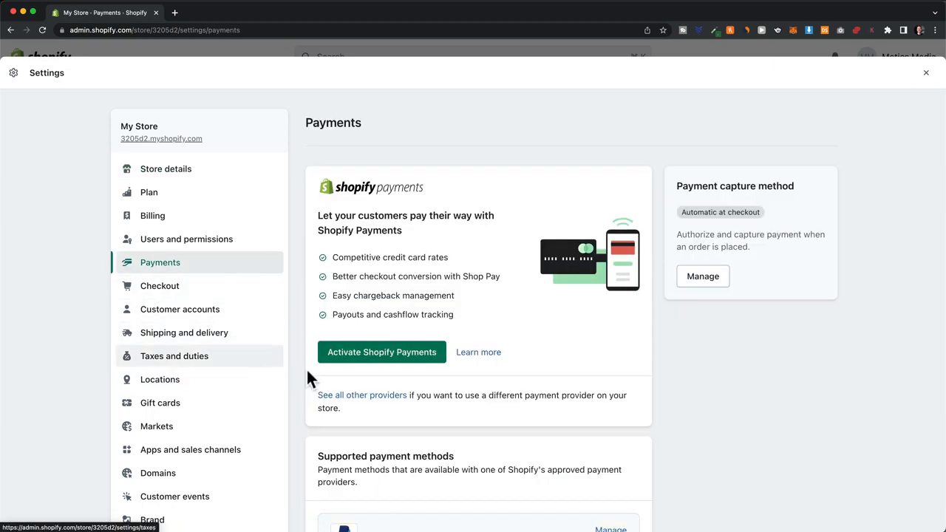
click(414, 368)
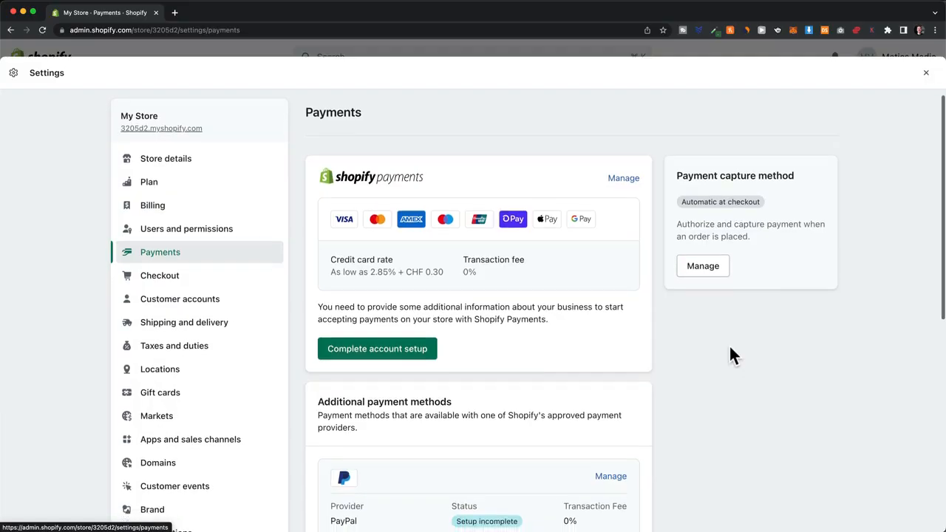
Step: Review PayPal's details and the Deactivate PayPal Express Checkout option
scroll(730, 349, down, 5)
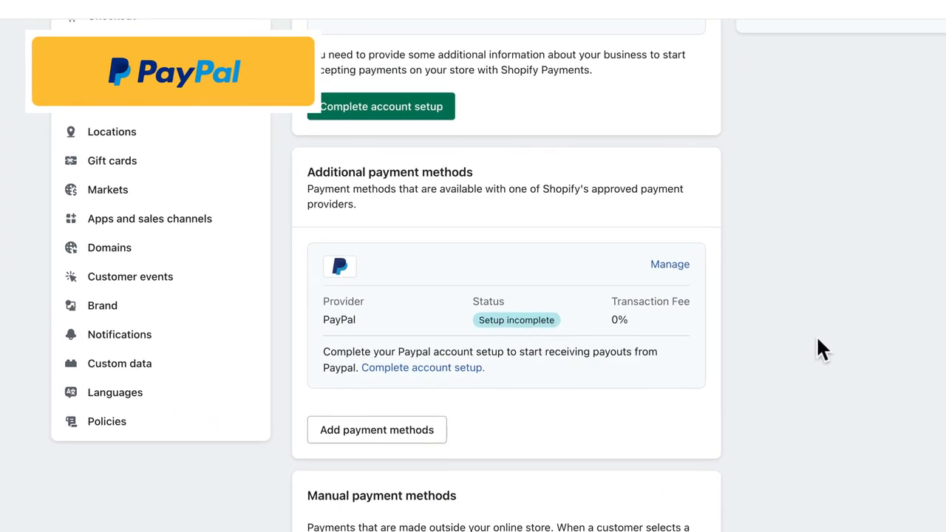
click(679, 267)
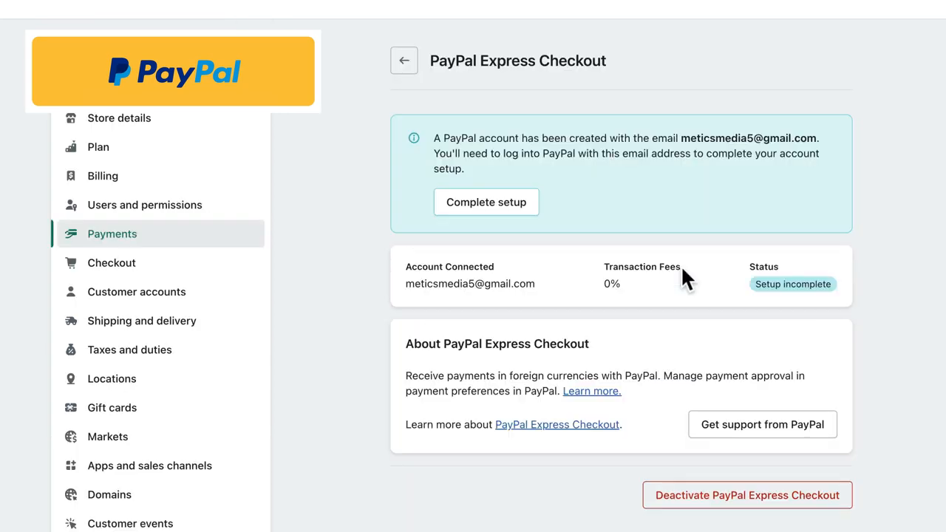
click(808, 508)
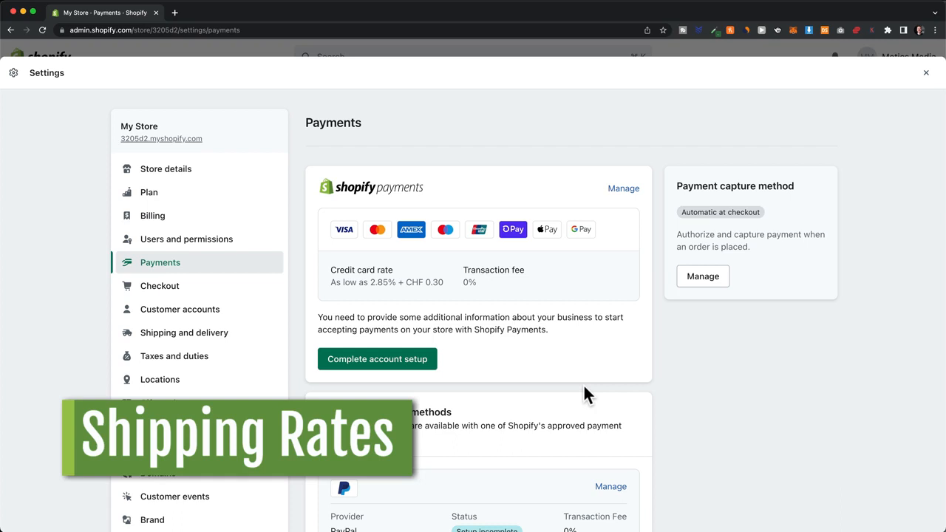
Step: Add a Domestic shipping rate based on order price with a $5 minimum
click(229, 342)
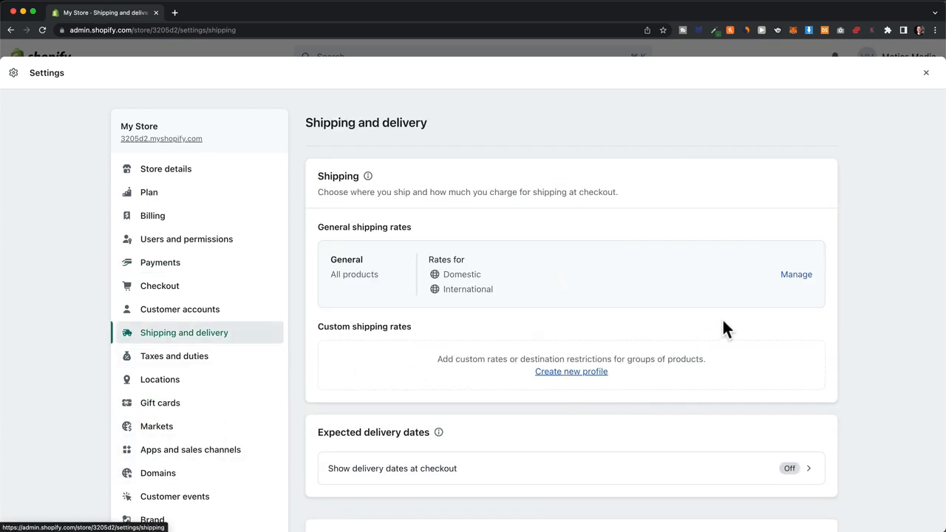
click(794, 275)
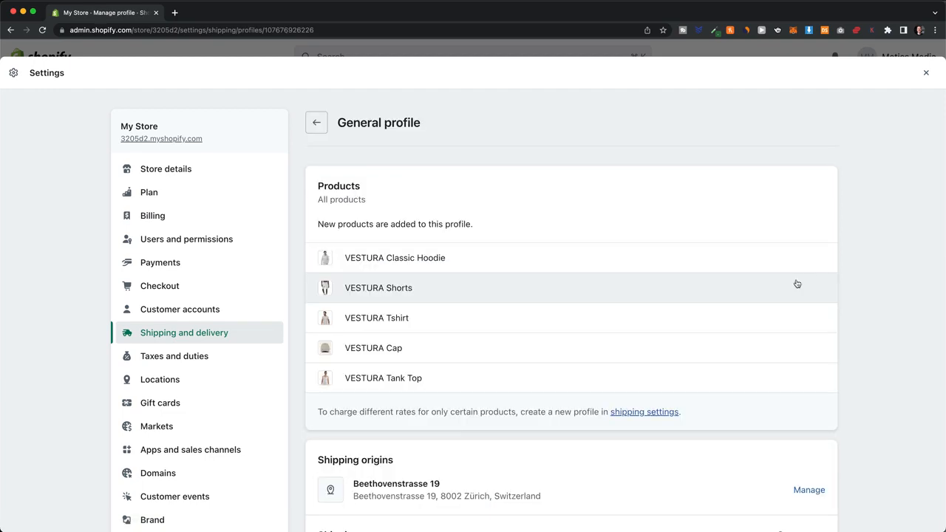
scroll(797, 284, down, 1)
scroll(797, 284, down, 5)
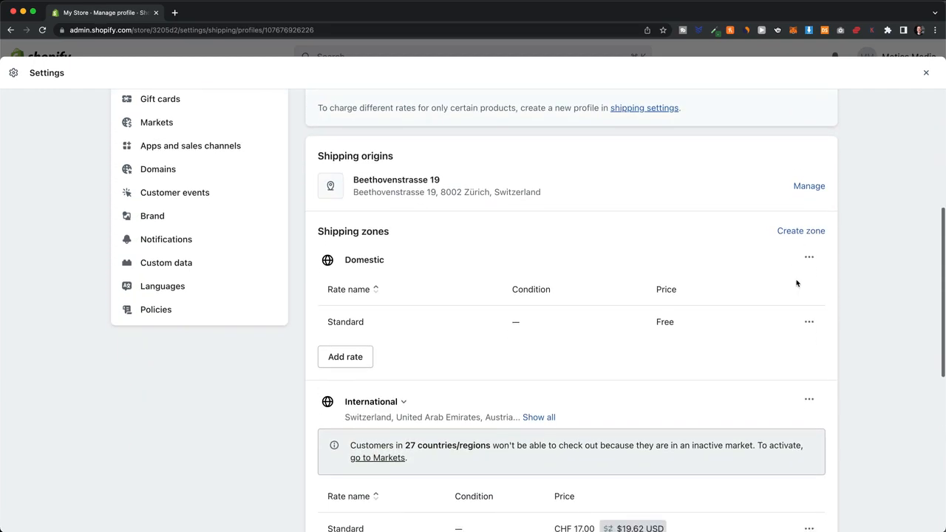
click(345, 356)
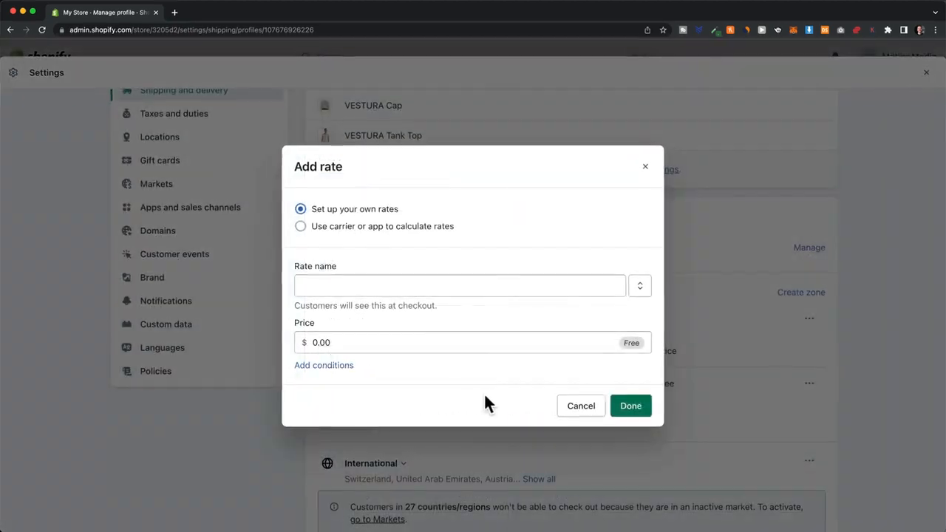
click(338, 305)
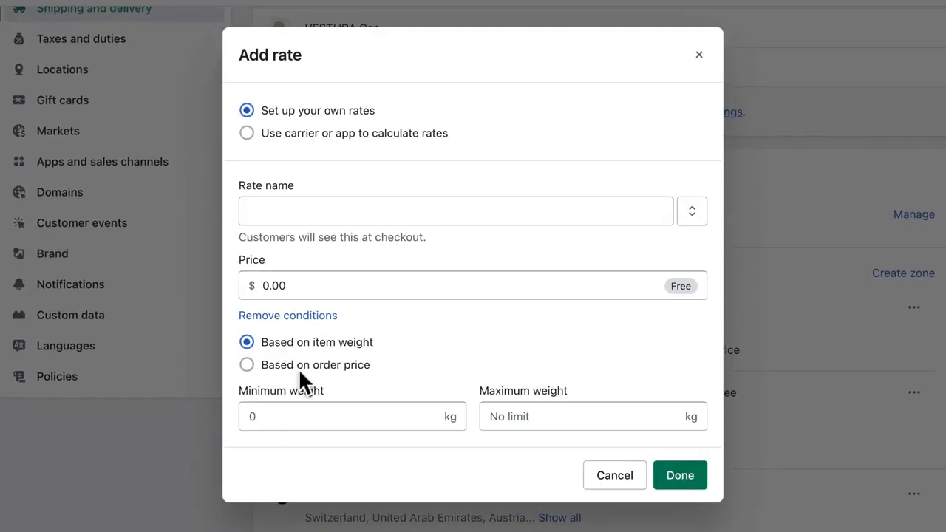
click(258, 366)
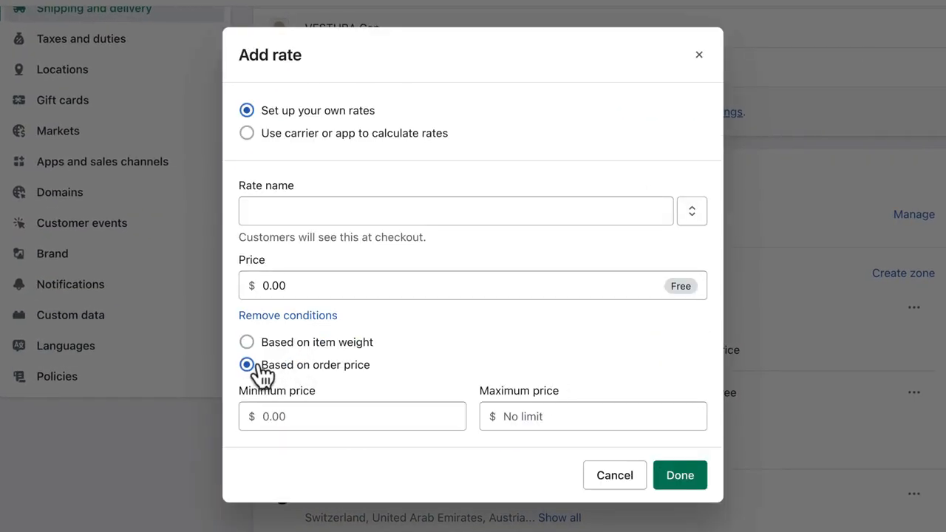
click(304, 411)
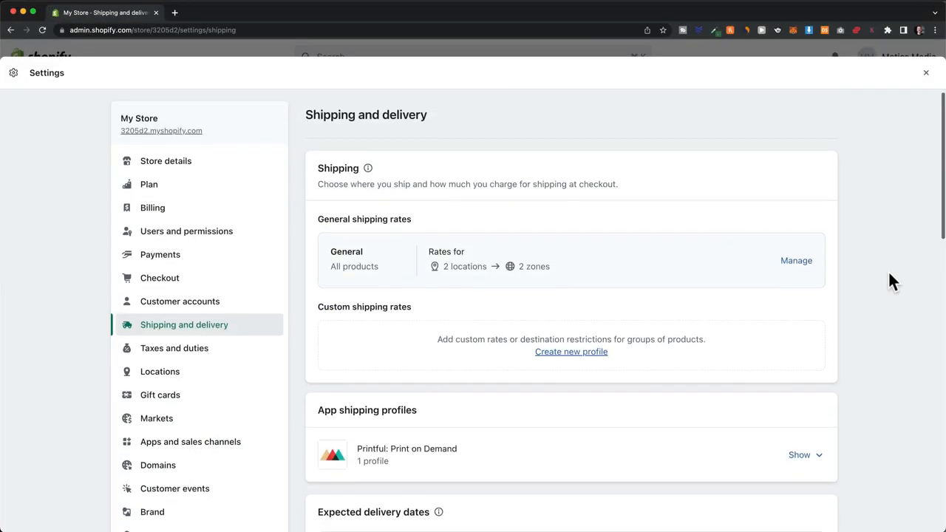
Step: Review the Printful app shipping profile's zones and rates
scroll(891, 279, down, 3)
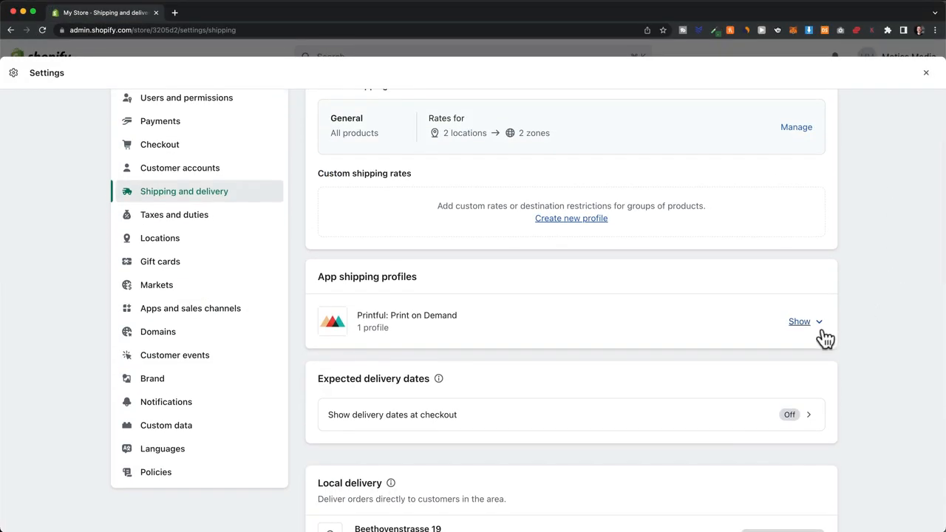
click(813, 331)
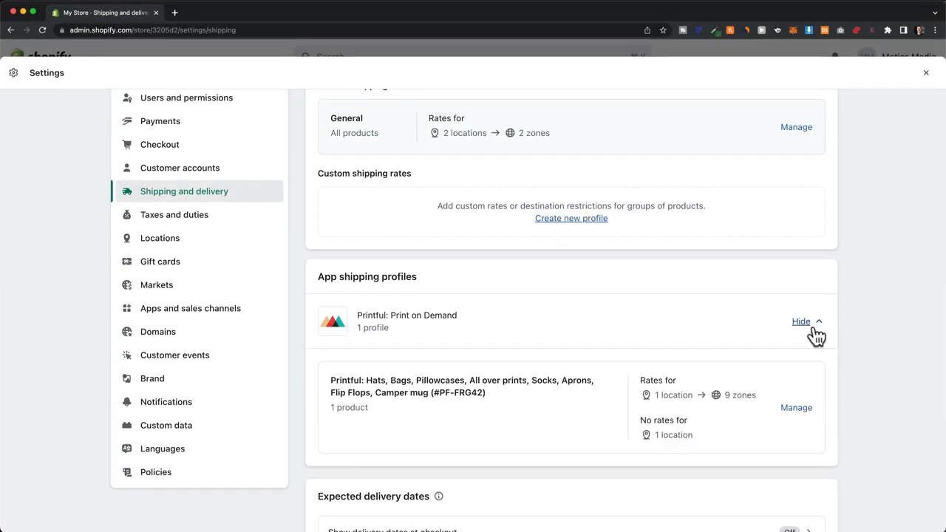
click(798, 409)
scroll(854, 400, down, 5)
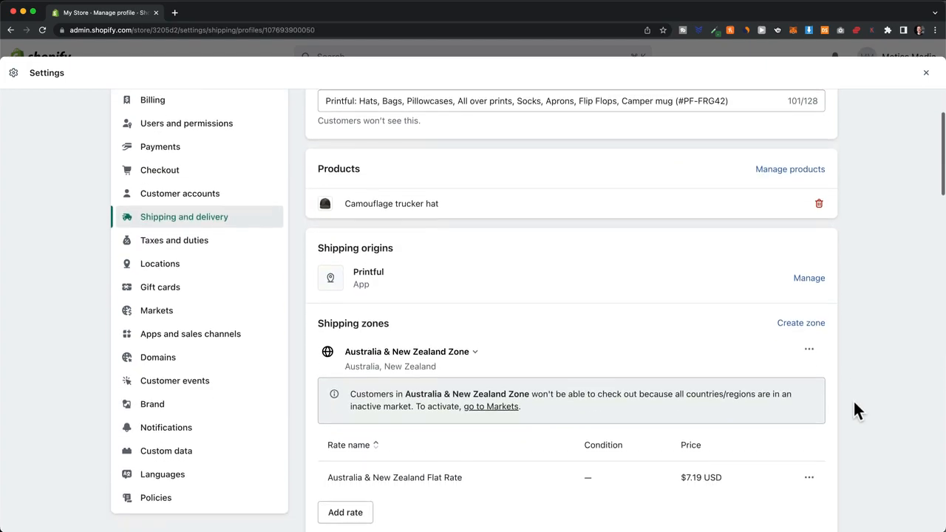
scroll(854, 403, down, 5)
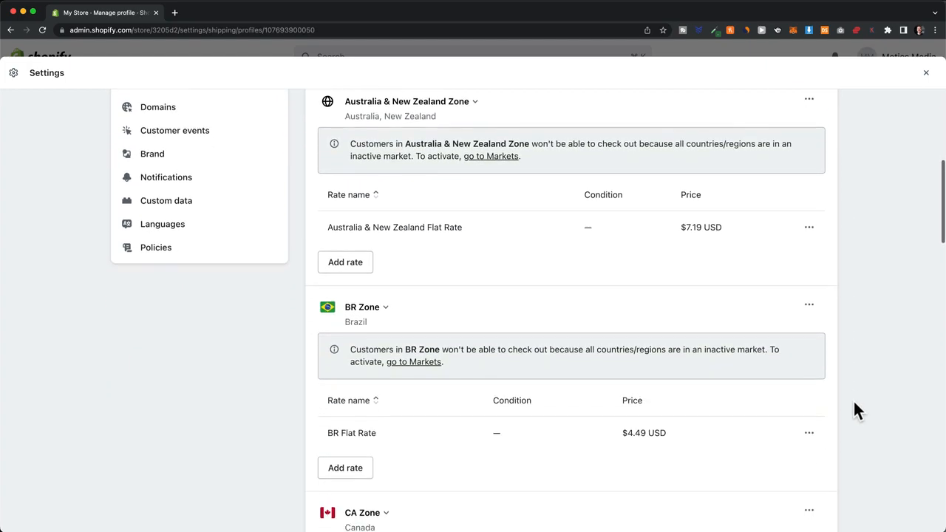
scroll(854, 403, down, 3)
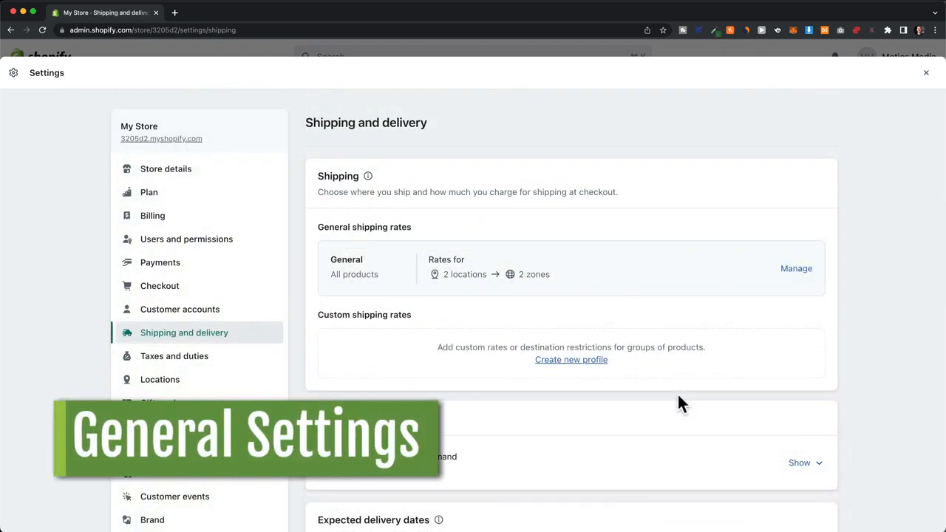
Step: Rename the store to VENTURA keeping US dollars, then view the Taxes and duties settings
click(179, 172)
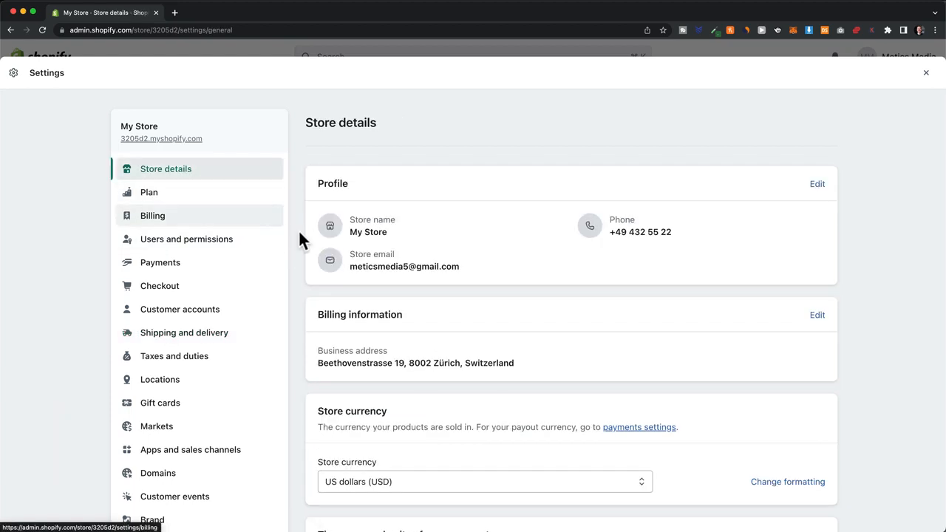
click(818, 184)
triple_click(368, 238)
text(VENTURA)
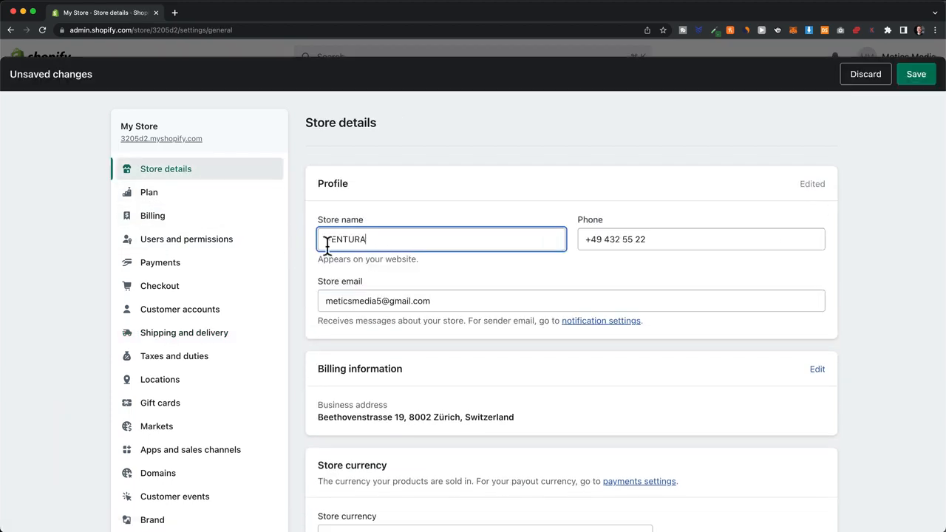
scroll(697, 332, down, 5)
click(611, 341)
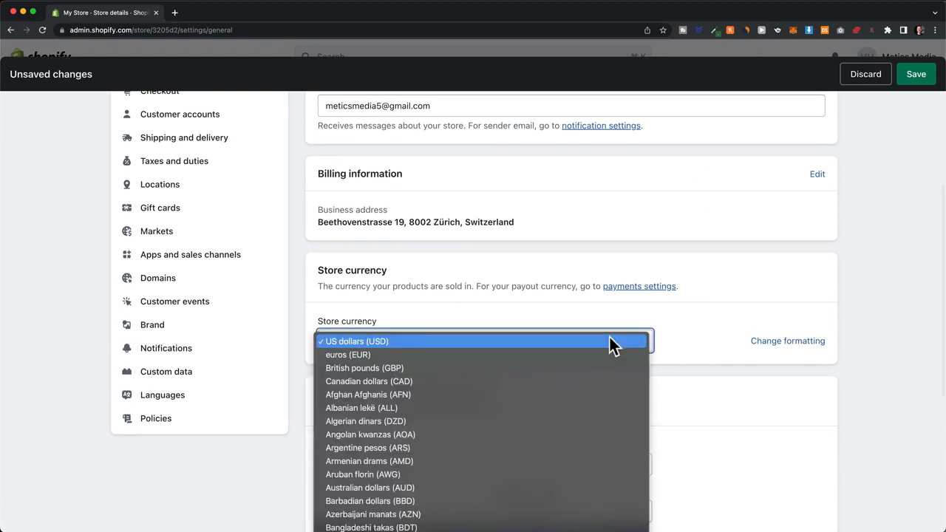
click(679, 341)
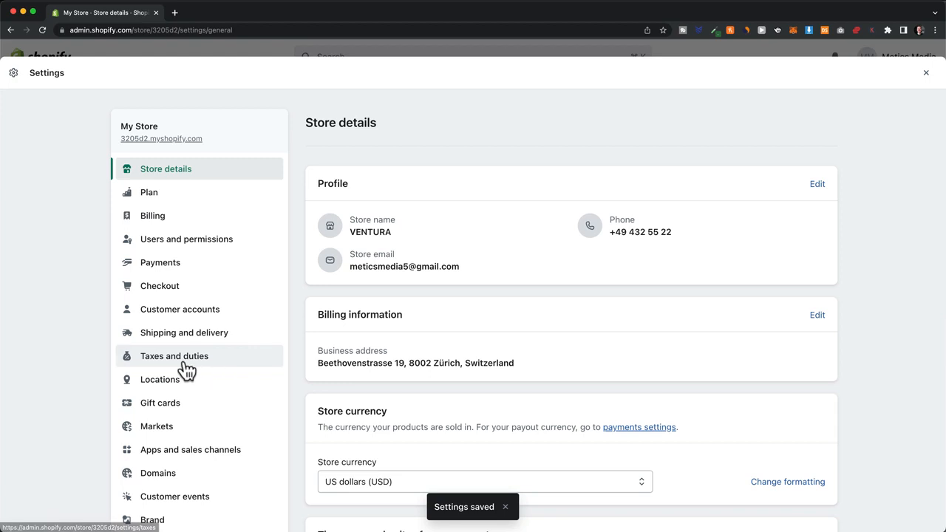
click(243, 358)
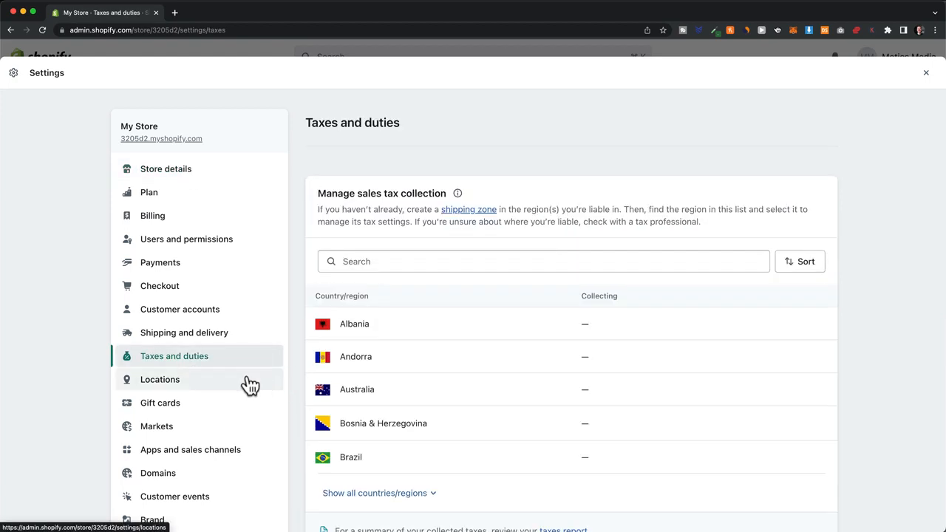
scroll(225, 386, down, 5)
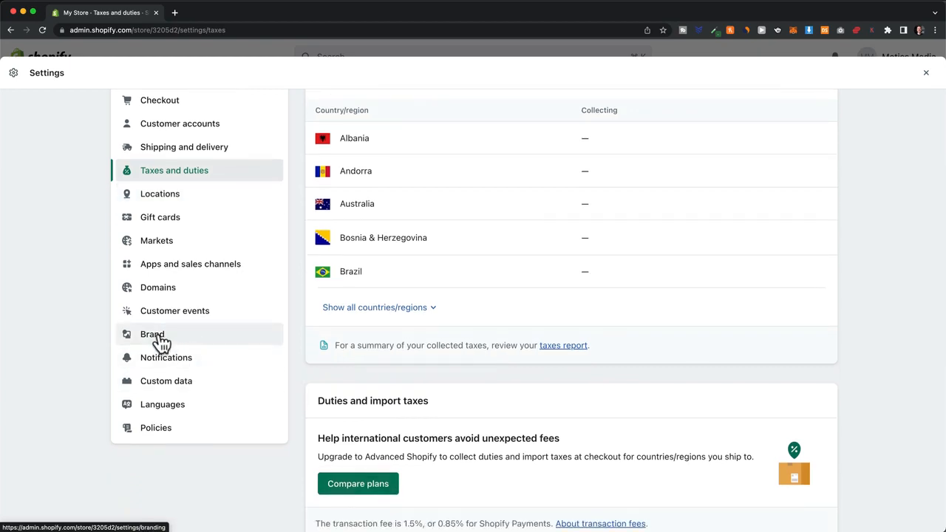
Step: Set the VESTURA logo image as the store's default logo in Brand settings
click(189, 339)
click(405, 270)
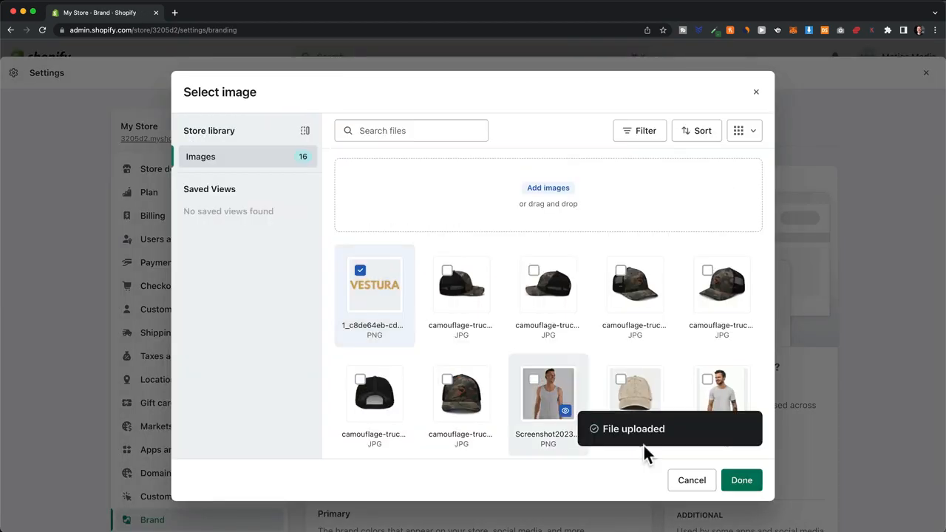
click(740, 478)
Step: Add a golden #ddbd2a primary brand colour with the colour picker
scroll(651, 271, down, 10)
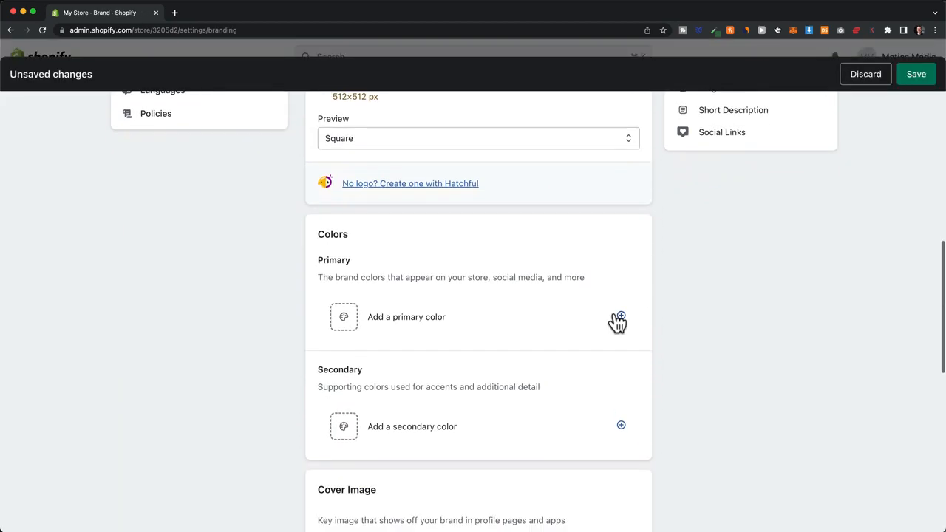
click(401, 303)
click(395, 362)
drag(395, 362, 366, 353)
click(364, 345)
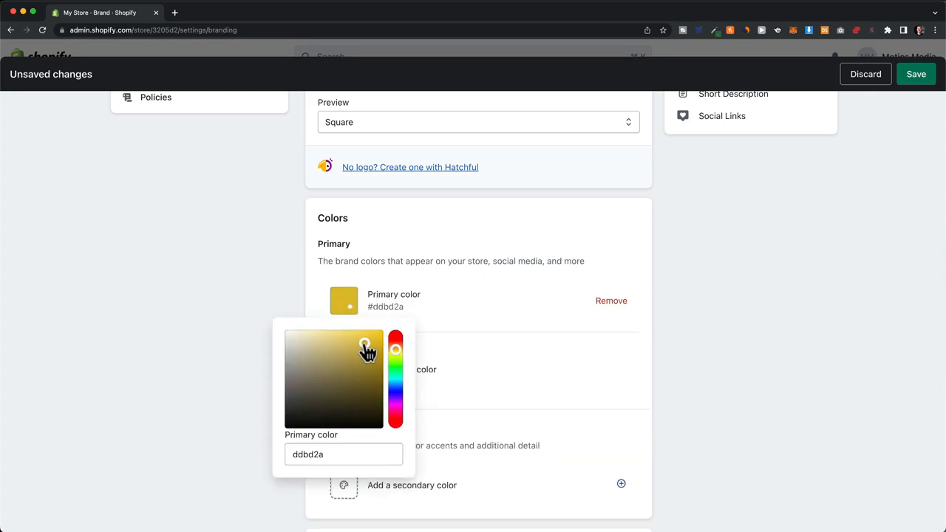
click(572, 375)
click(403, 377)
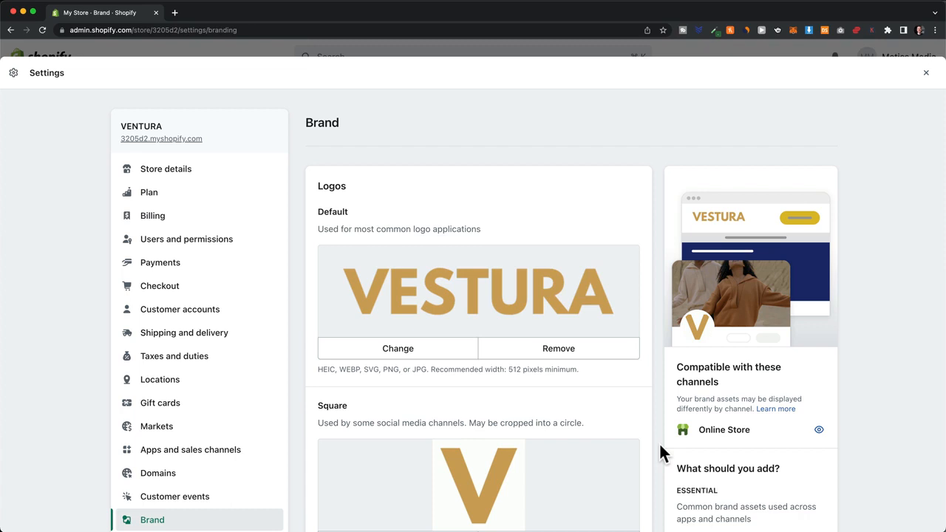
scroll(232, 417, down, 5)
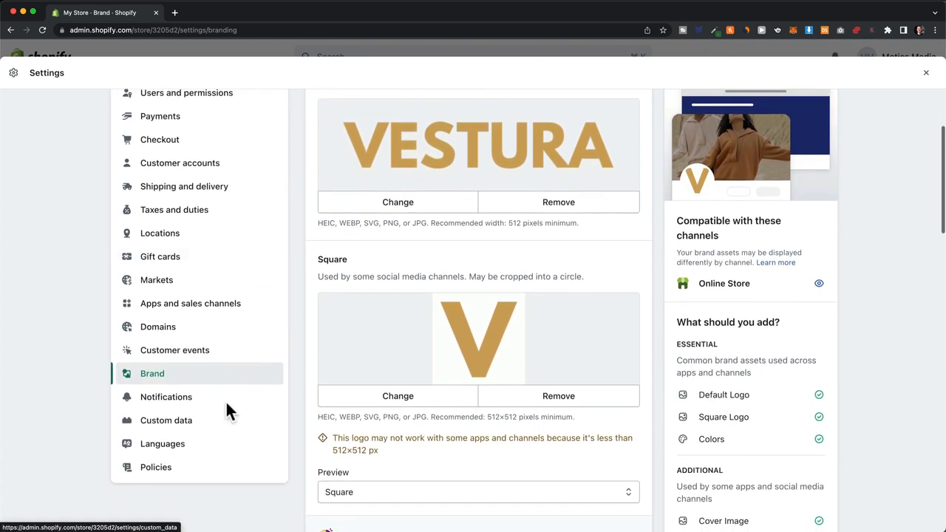
Step: Search domains for 'vesturaapparel' and buy the vesturaapparel.com result at $15.00/year
click(180, 331)
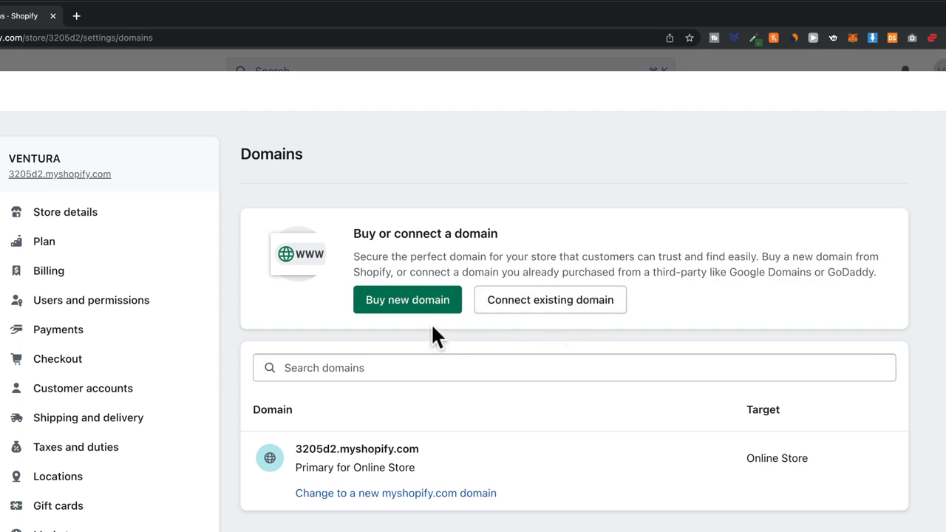
click(390, 304)
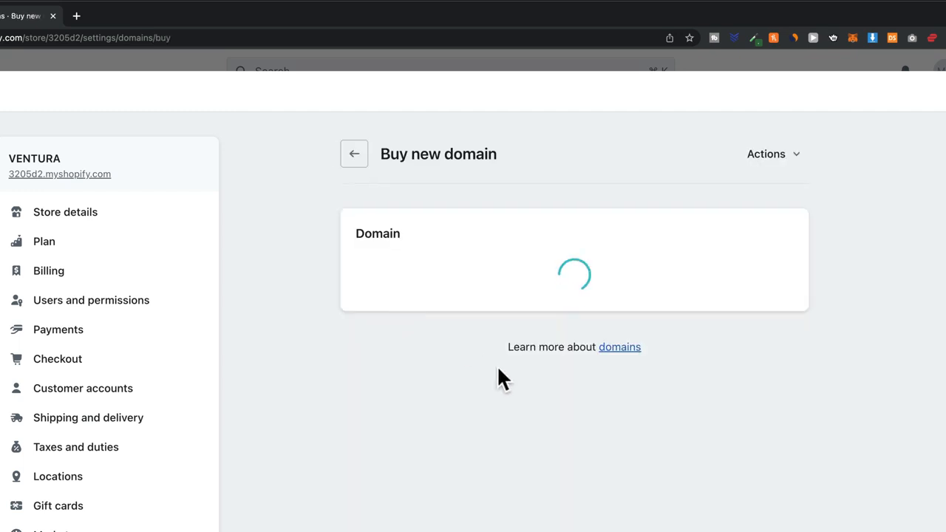
text(vesturaa)
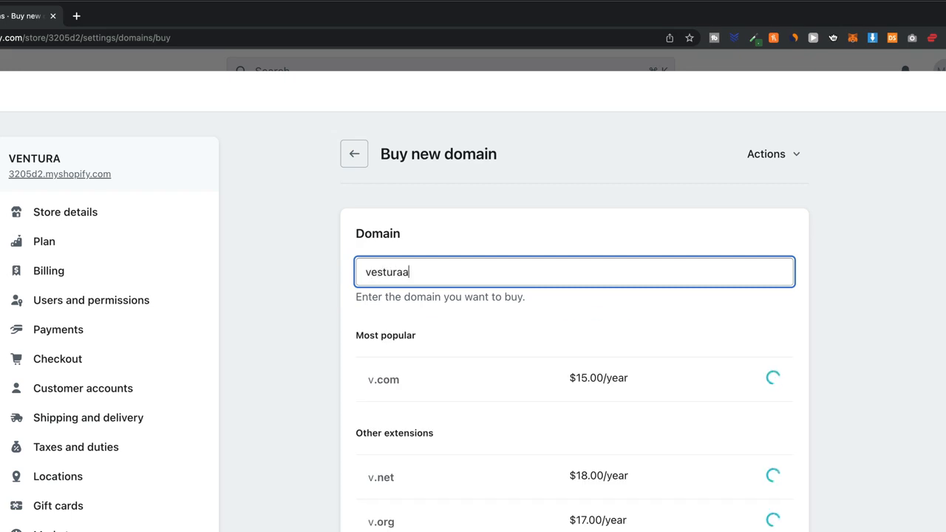
text(pparel)
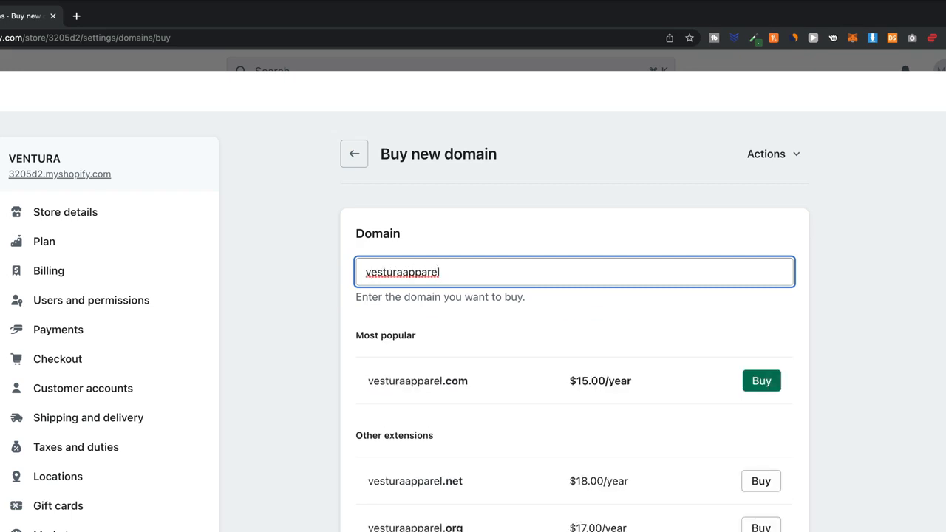
click(762, 388)
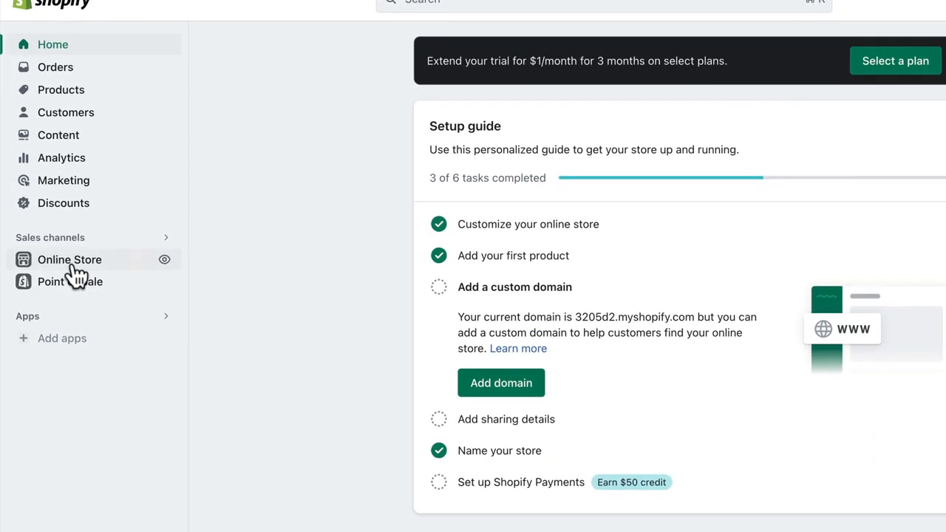
Step: From Themes, subscribe to Basic with Monthly billing, then remove the storefront password
click(73, 265)
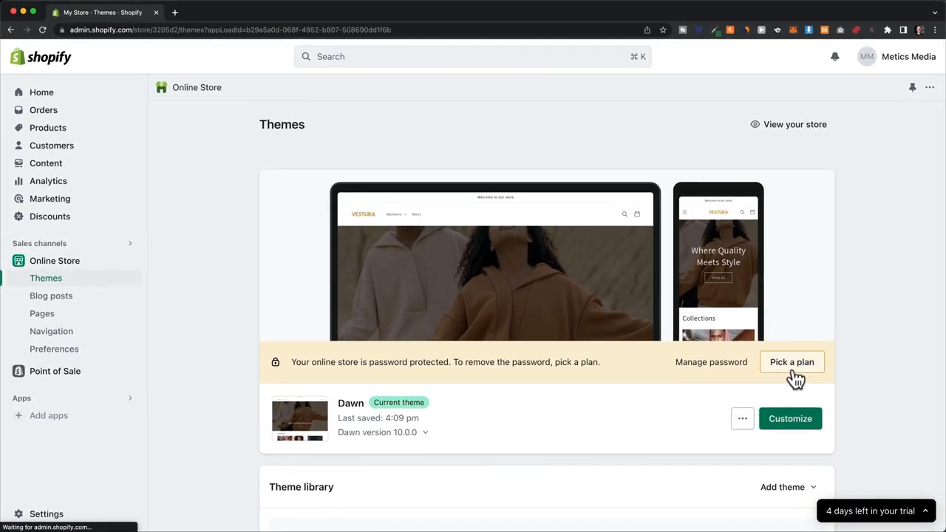
click(792, 364)
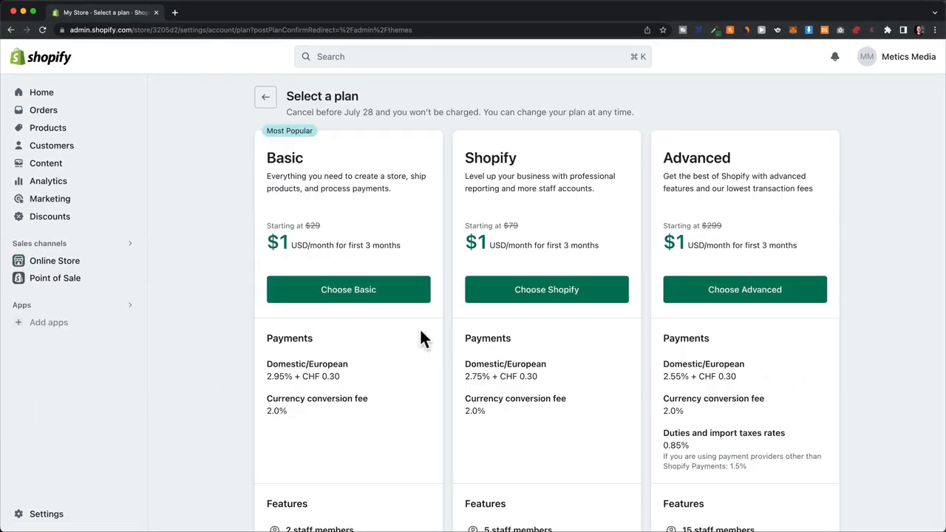
click(351, 298)
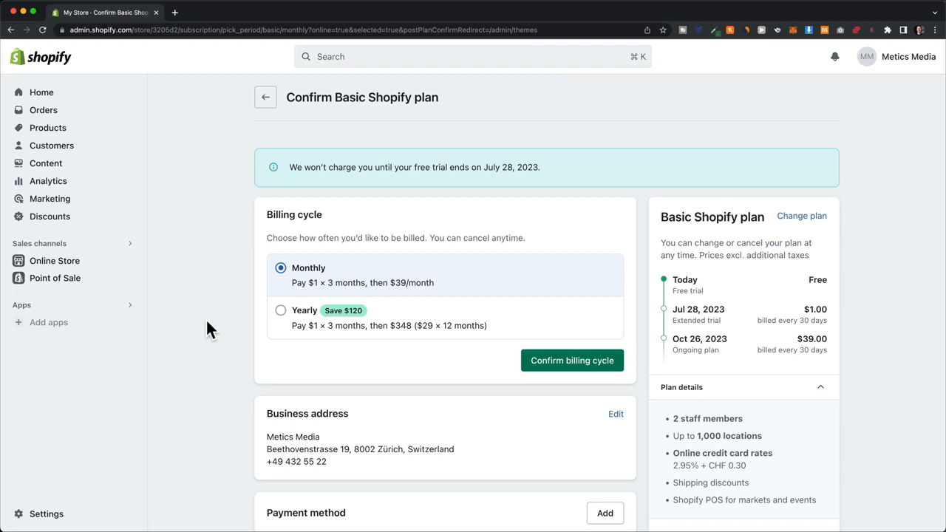
click(586, 365)
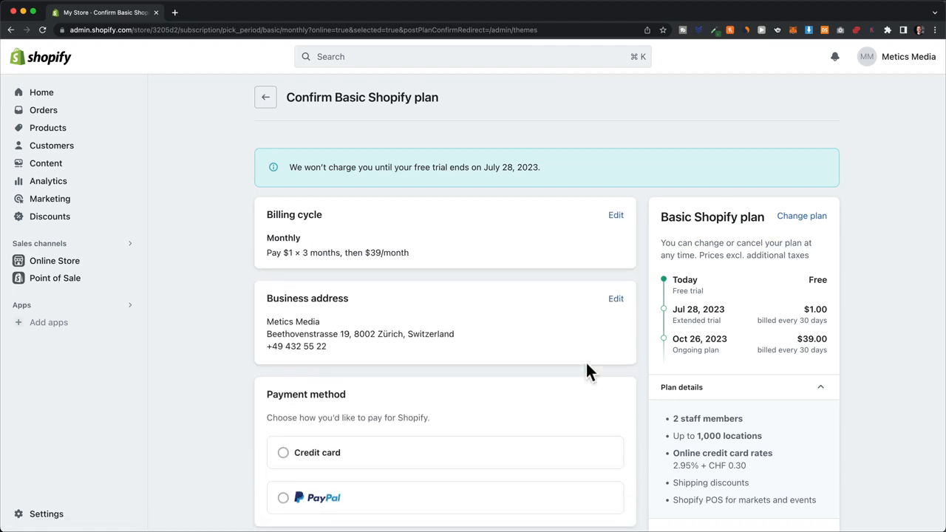
click(763, 512)
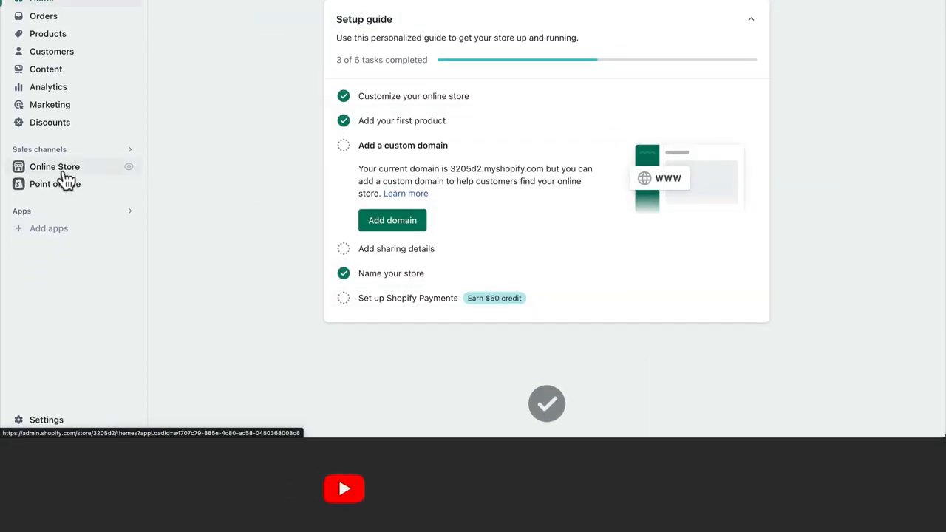
click(64, 171)
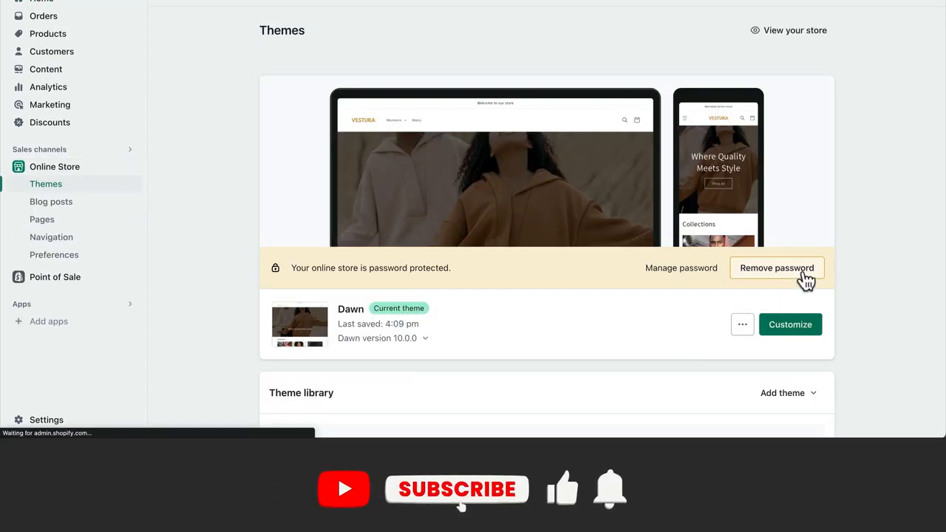
click(803, 275)
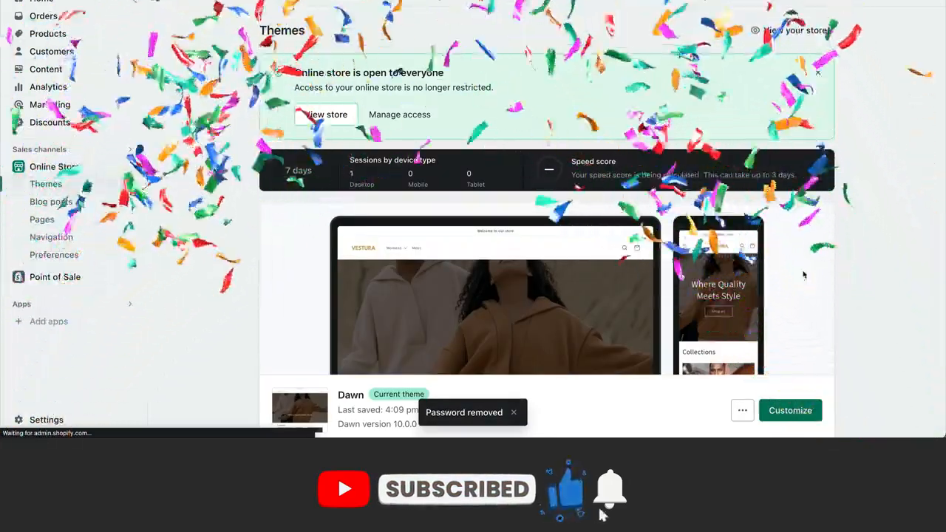